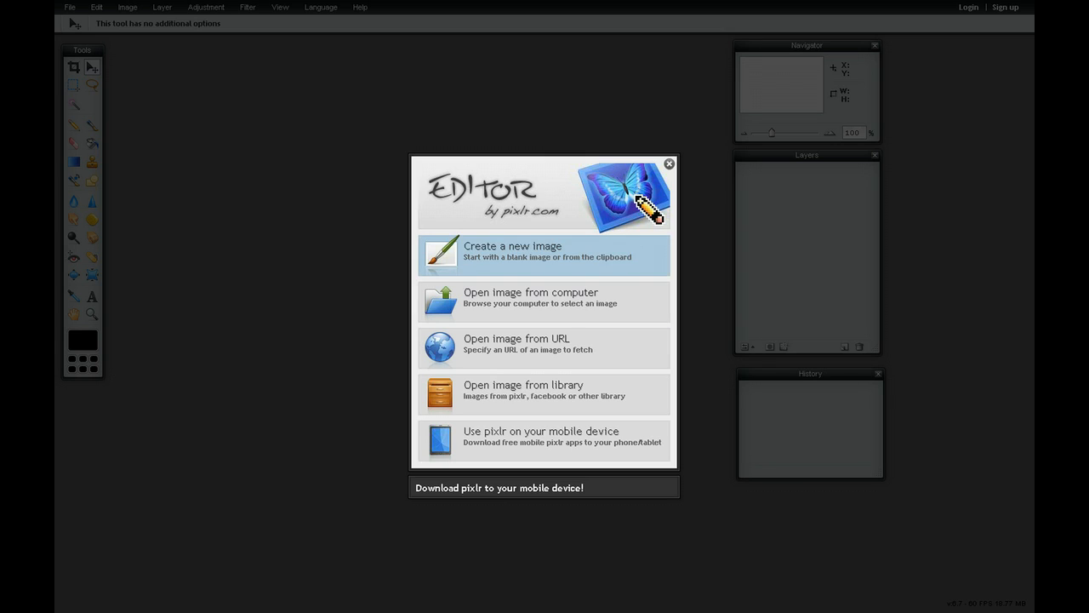
Create a new blank image 851 pixels wide and 445 pixels high
left_click(544, 254)
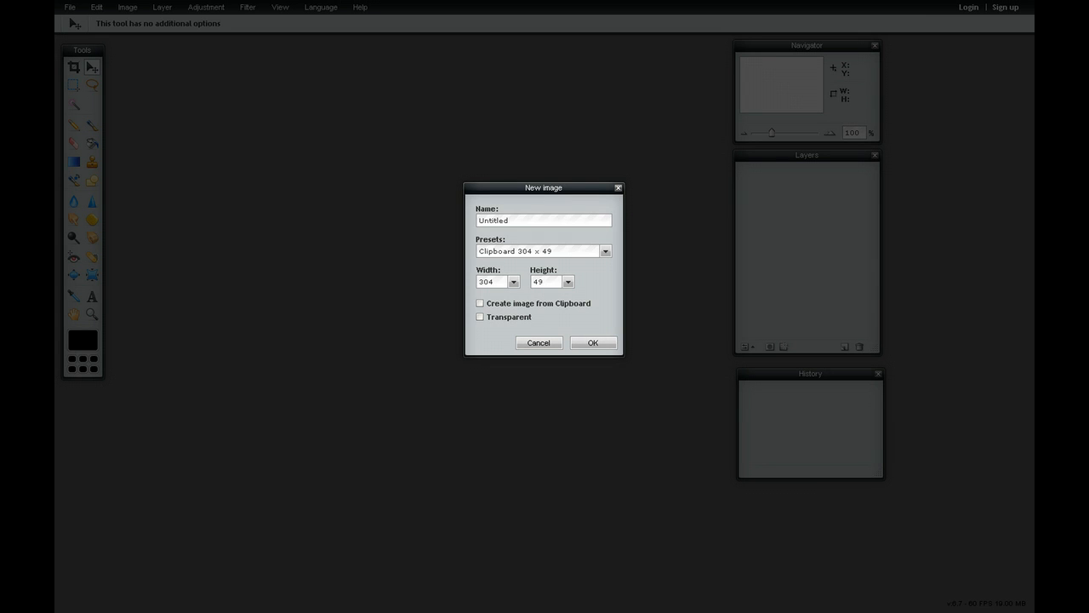
double_click(486, 282)
type("851")
left_click_drag(544, 281, 532, 282)
type("445")
key("Return")
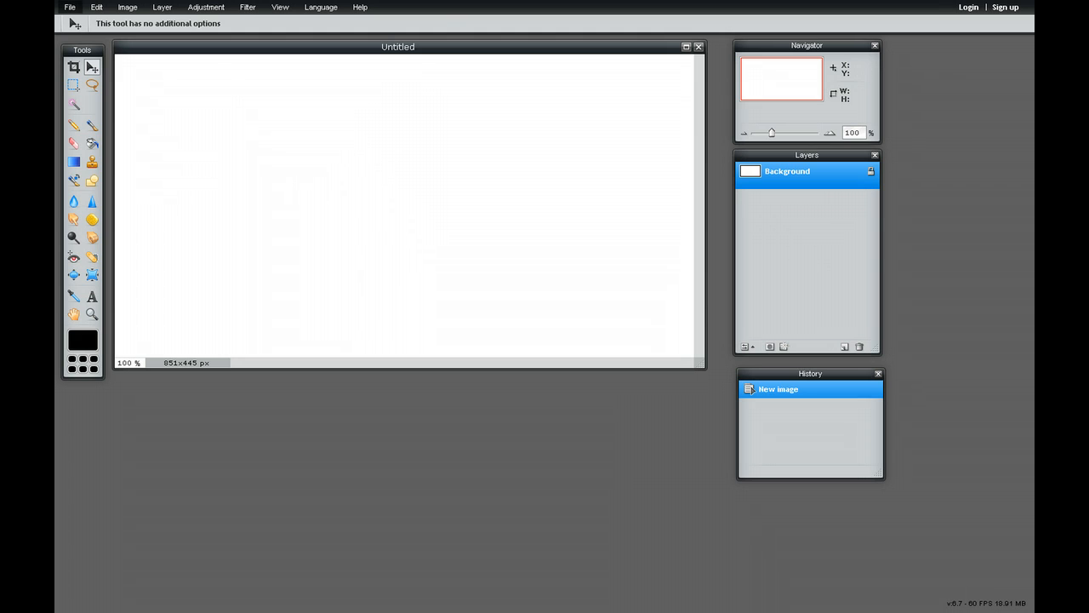
Open 4th-of-July.jpg from the images folder and move its window aside so the Untitled image stays reachable
left_click(70, 7)
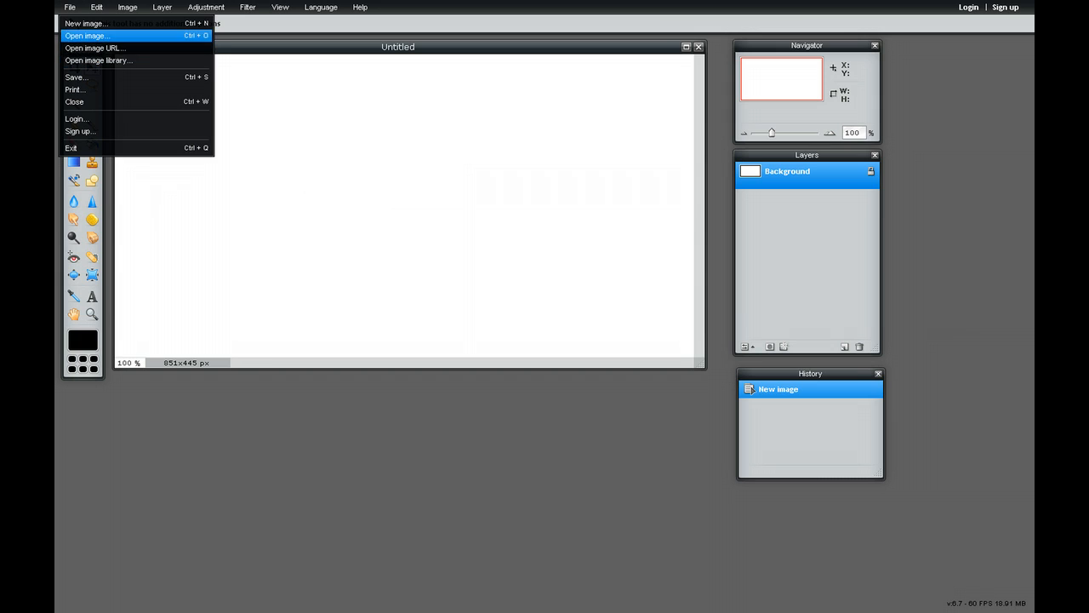
left_click(87, 36)
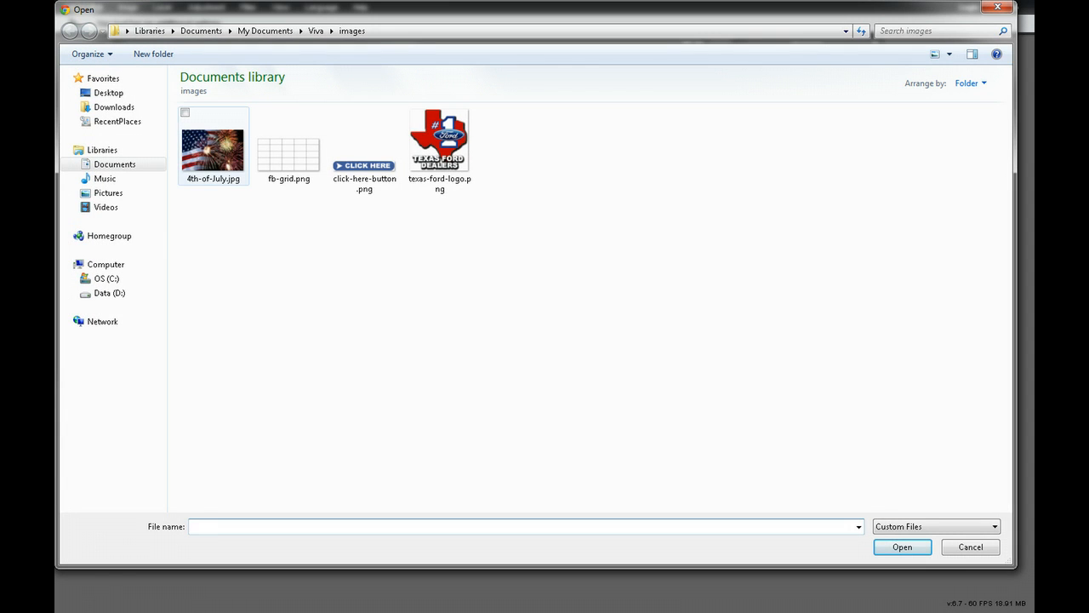
left_click(213, 150)
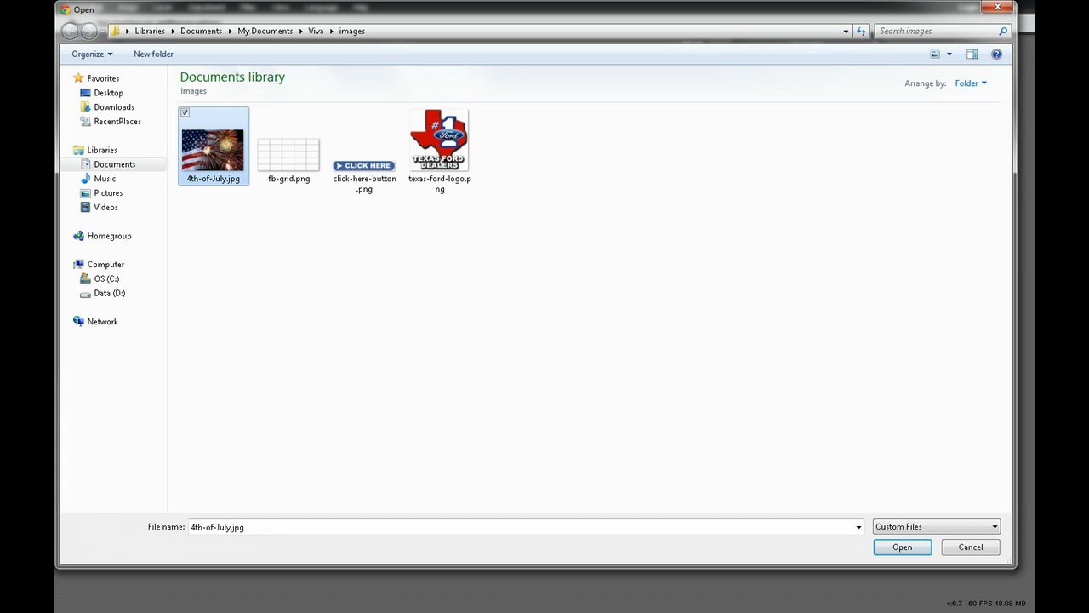
left_click(902, 546)
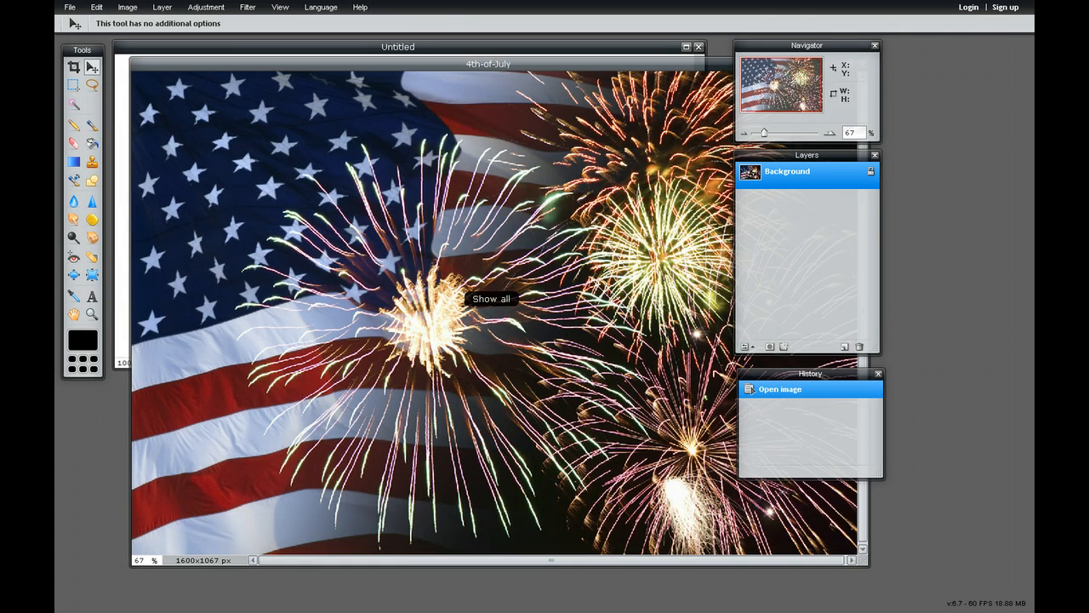
left_click_drag(488, 63, 630, 86)
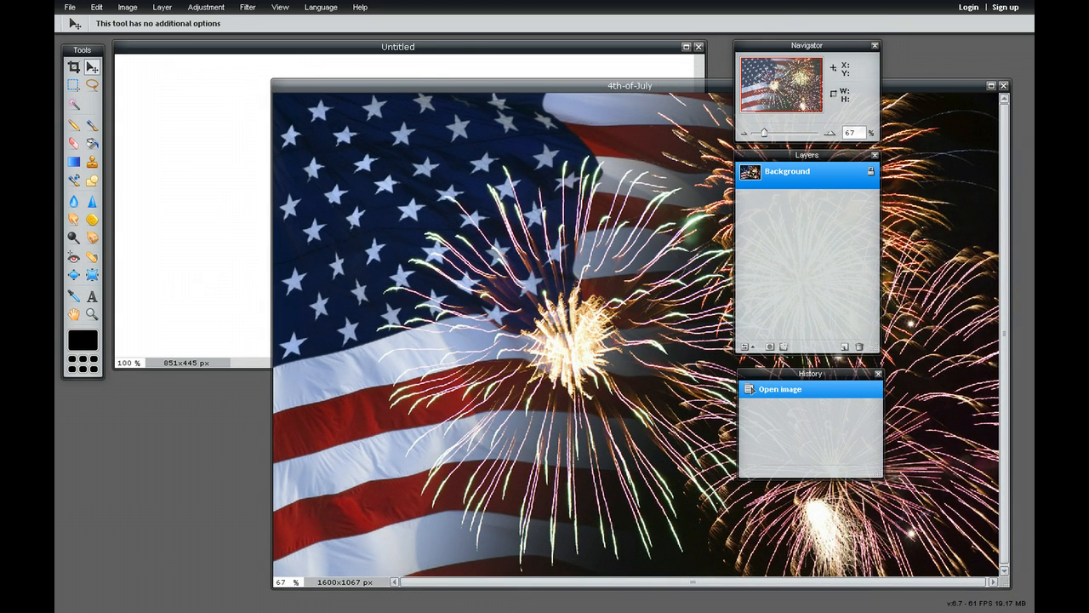
left_click(545, 48)
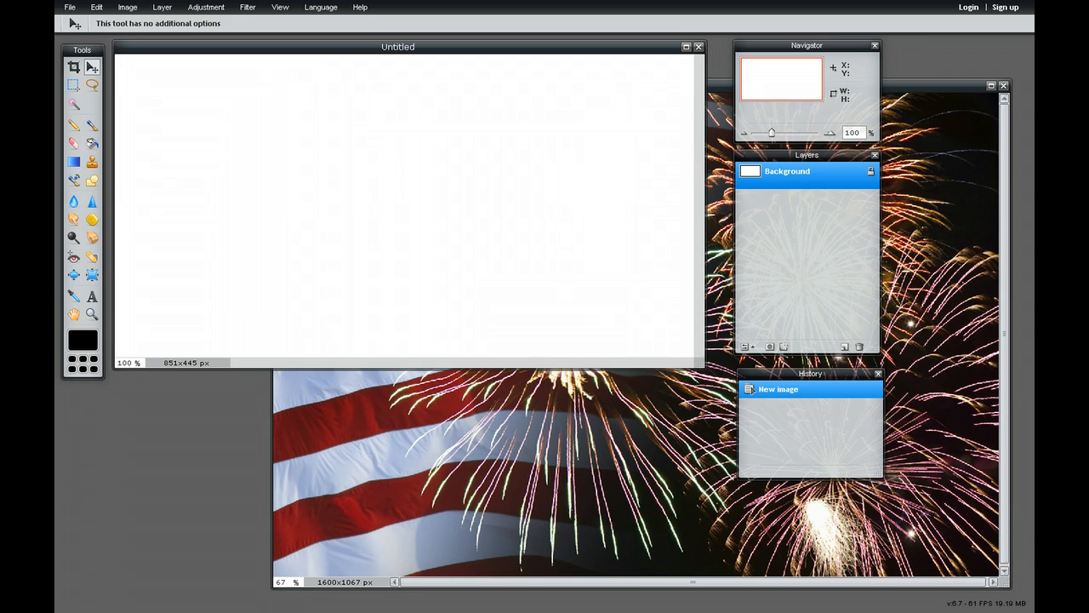
left_click(940, 182)
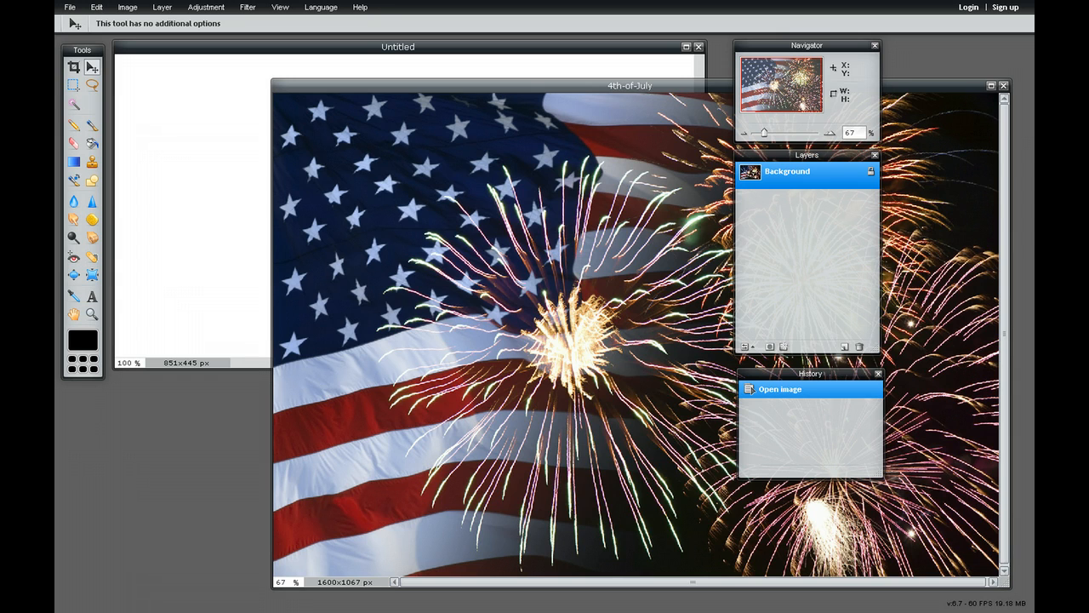
left_click_drag(511, 86, 419, 87)
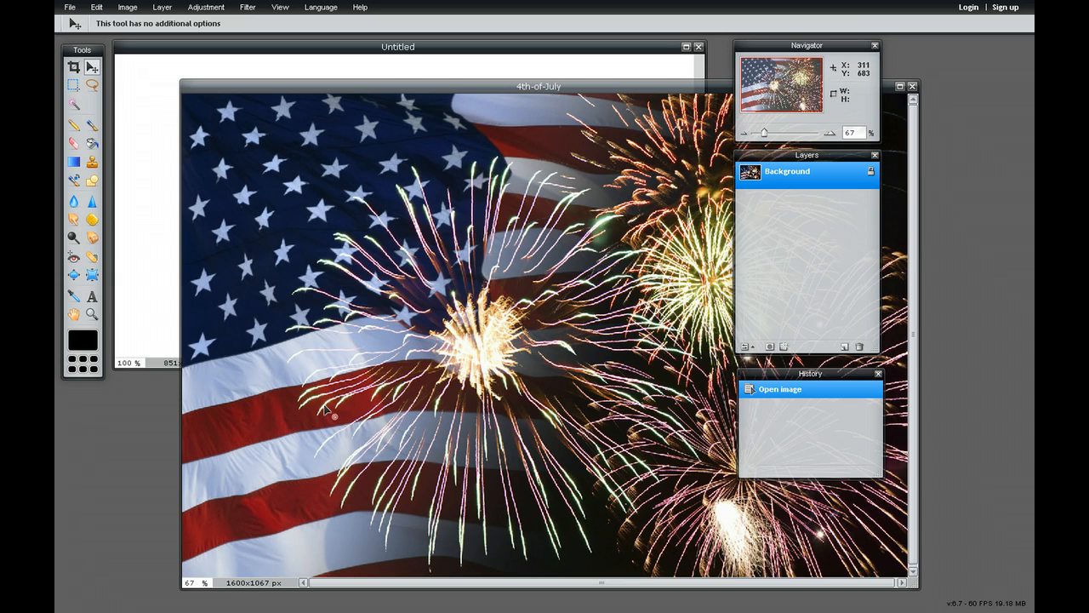
Copy the entire 4th-of-July picture and paste it into the Untitled image as a new layer
key("ctrl+a")
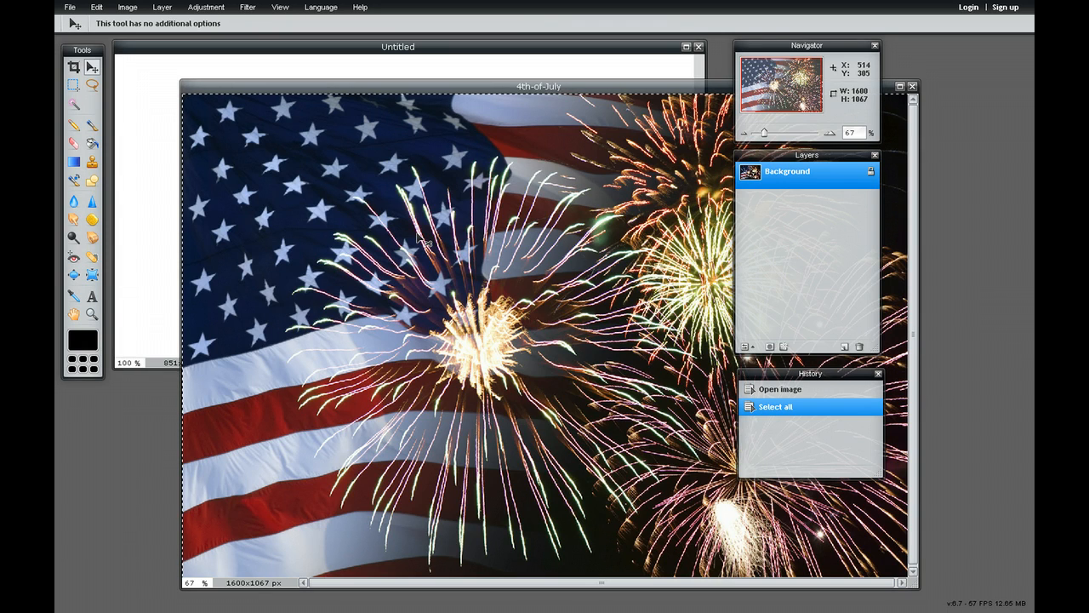
key("F11")
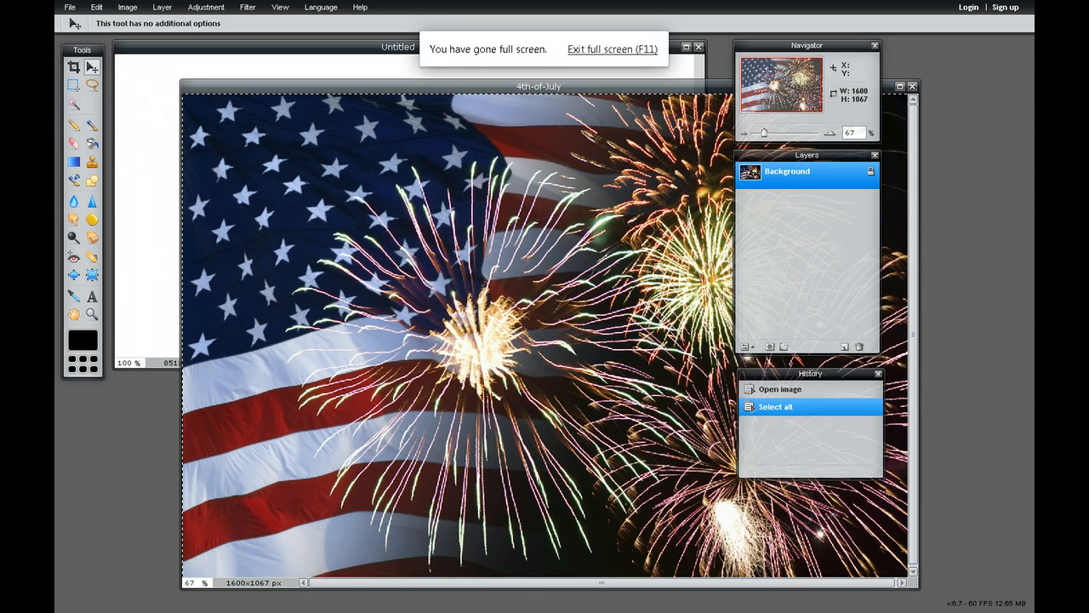
left_click(281, 47)
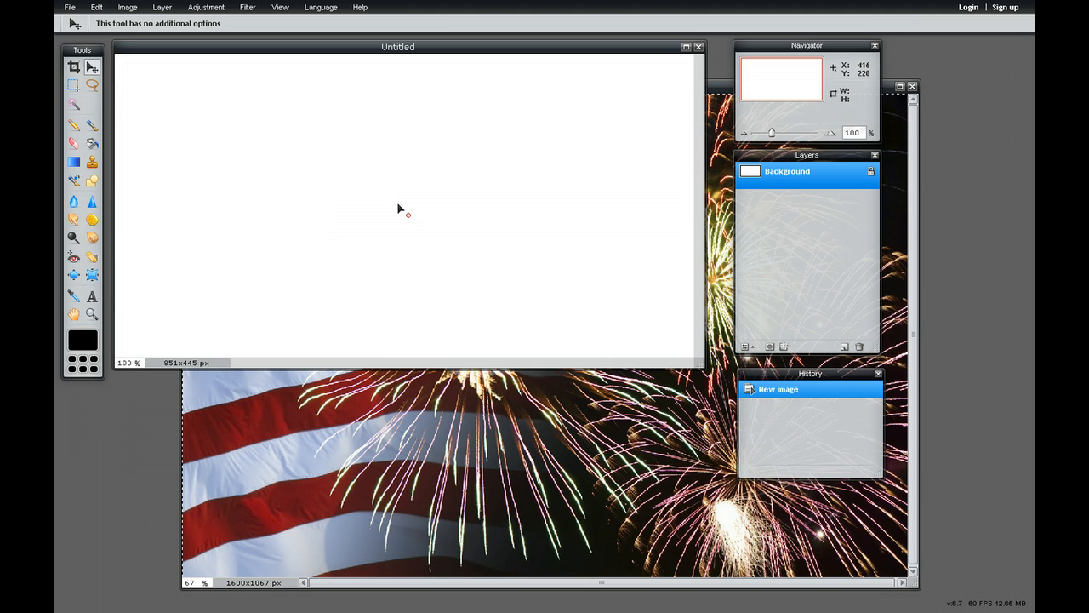
key("ctrl+v")
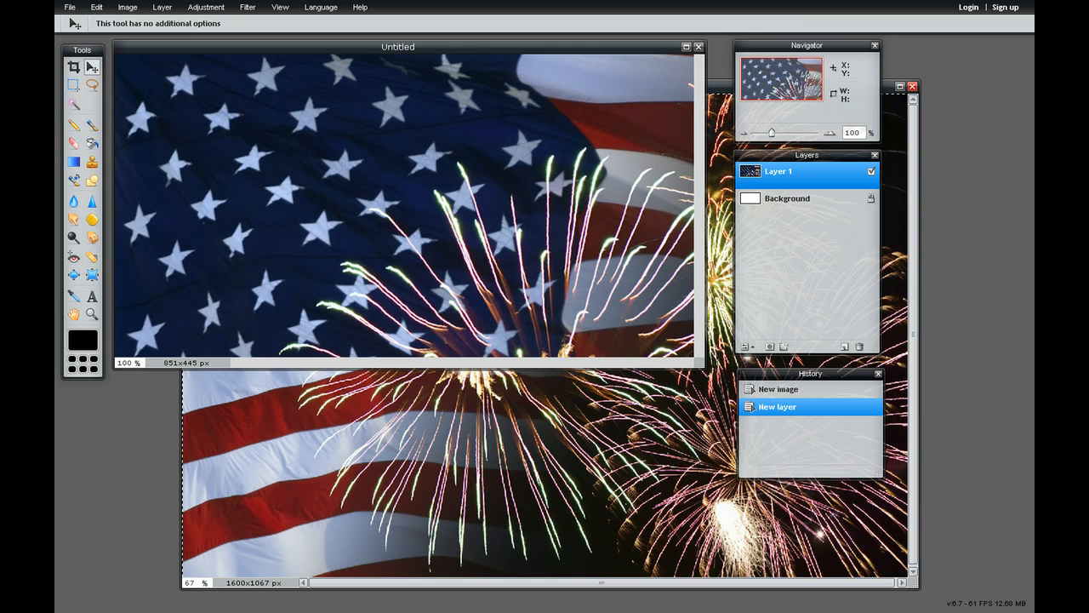
Close the 4th-of-July image without saving it
left_click(900, 128)
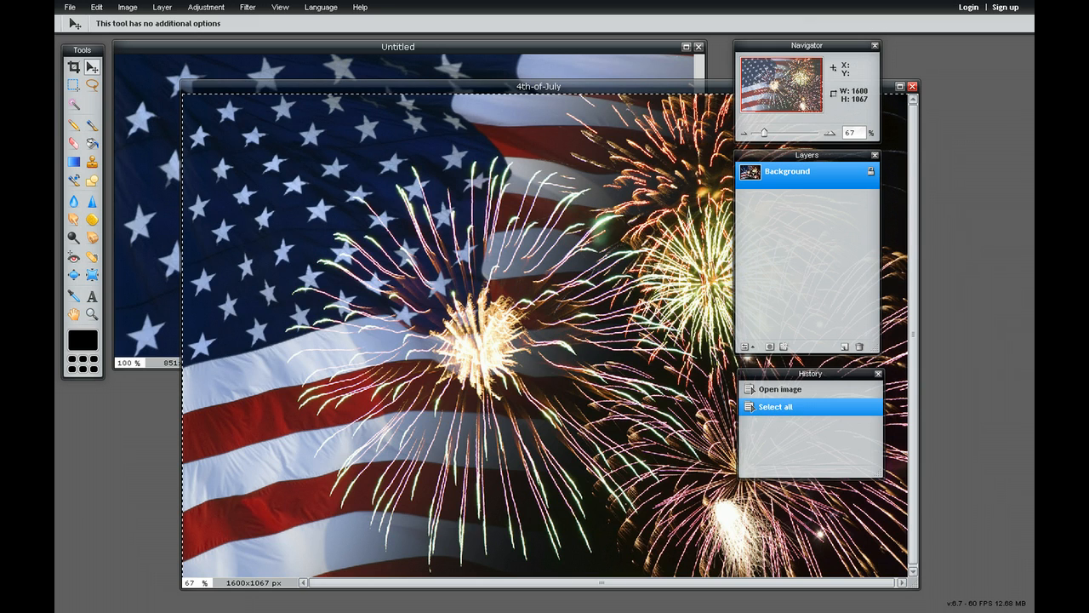
left_click(912, 86)
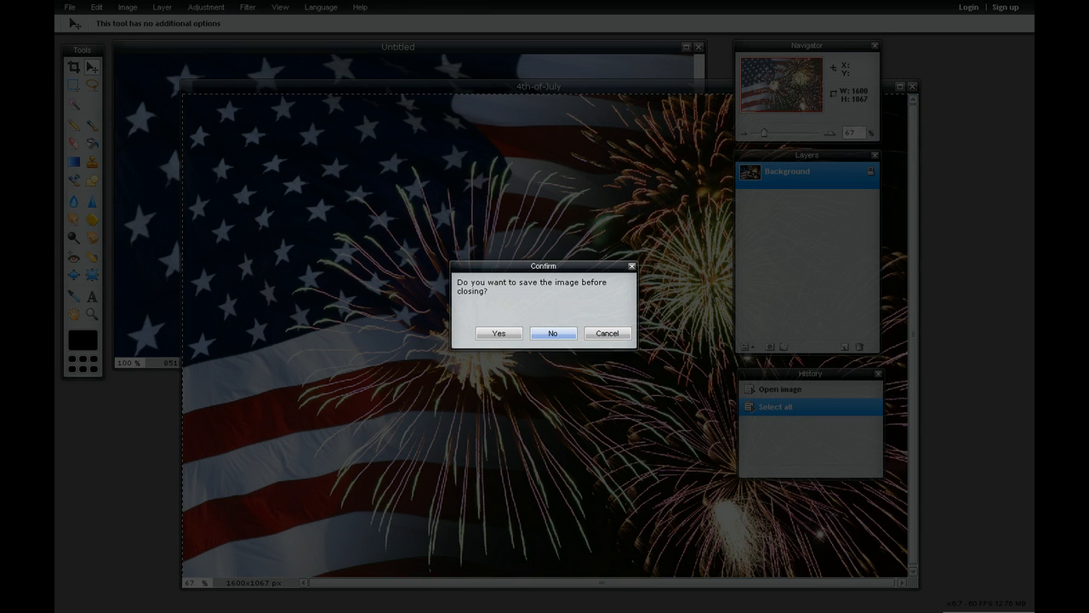
left_click(553, 333)
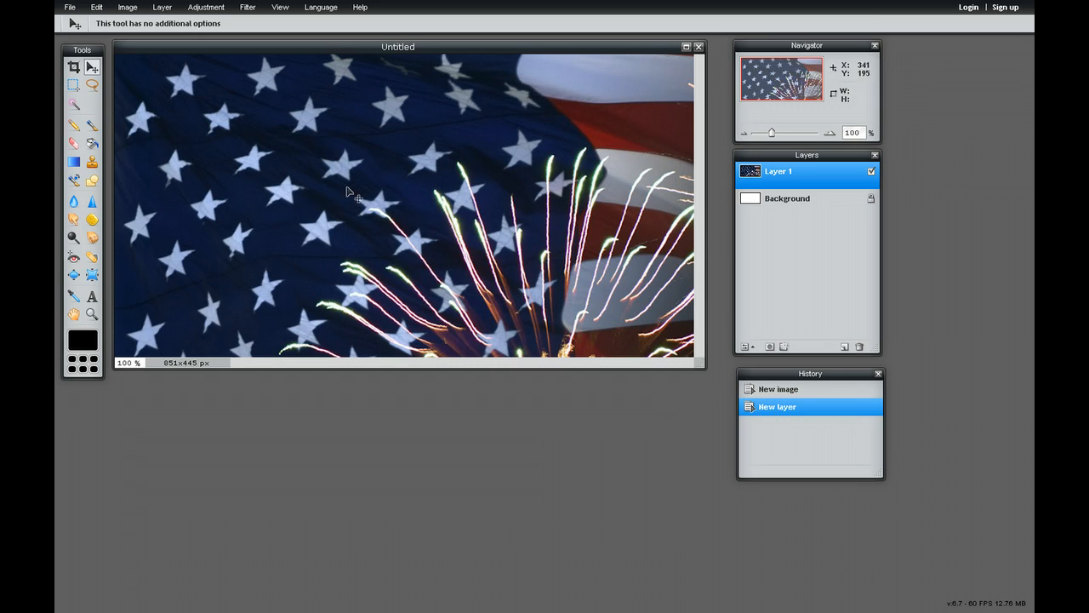
Scale Layer 1 down with Free transform and place the whole picture inside the upper-left area of the canvas
left_click(800, 201)
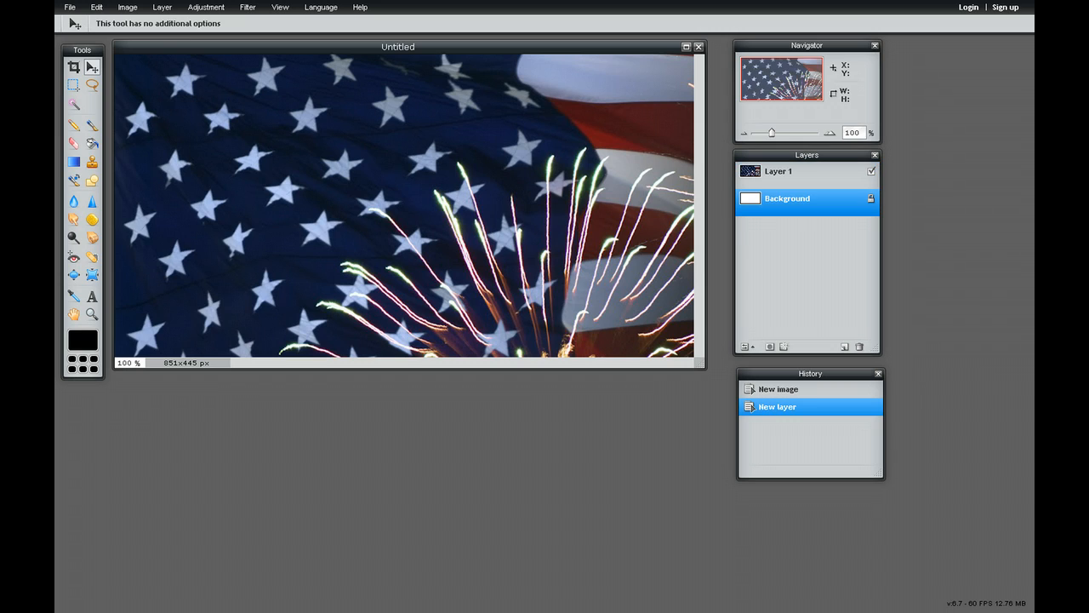
left_click(800, 175)
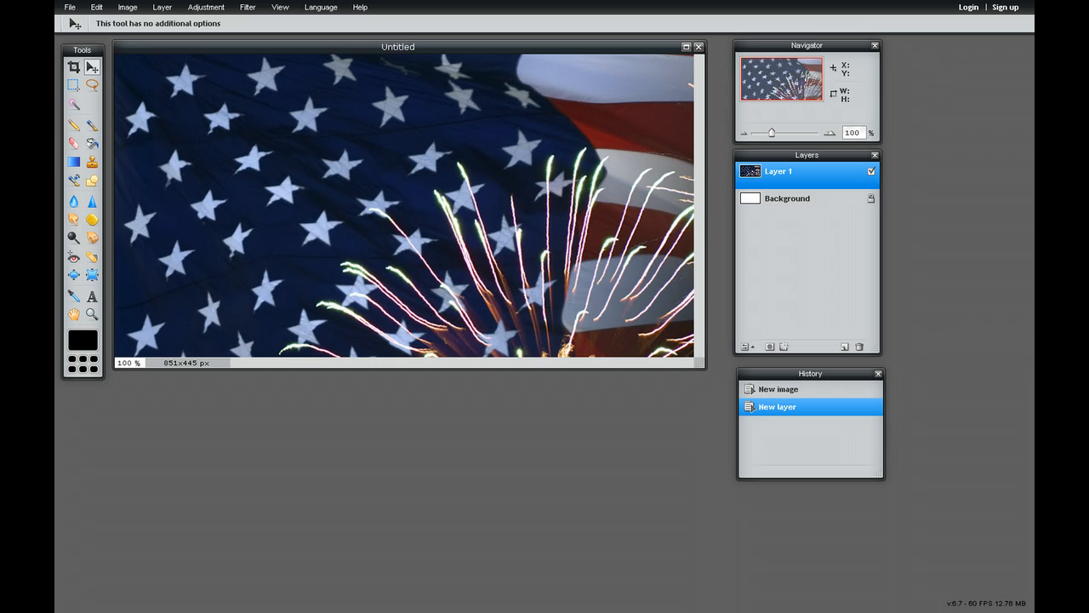
left_click(800, 200)
left_click(800, 175)
left_click(96, 7)
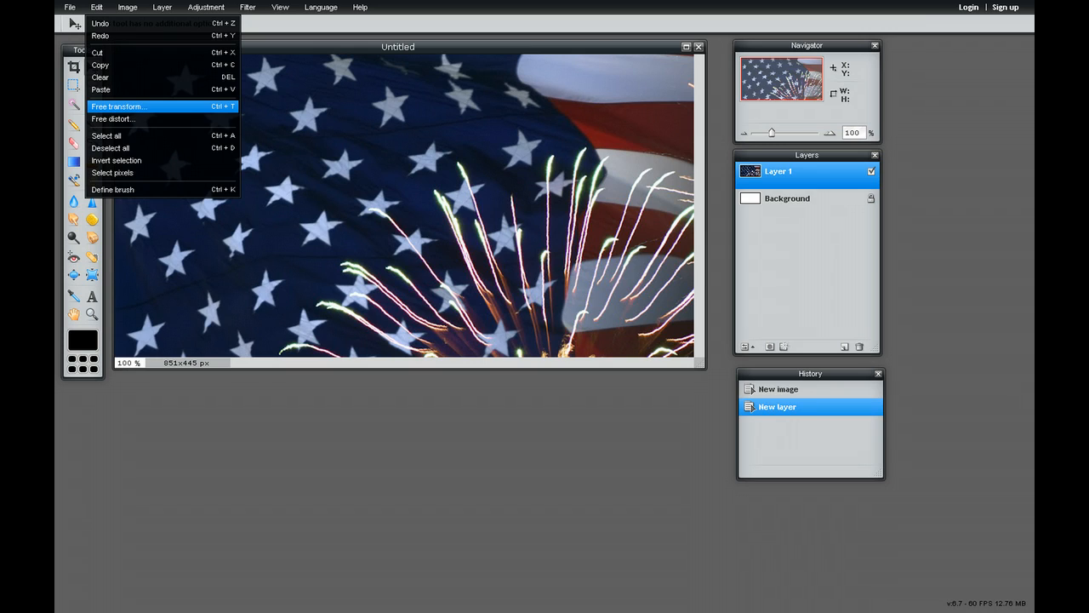
left_click(128, 107)
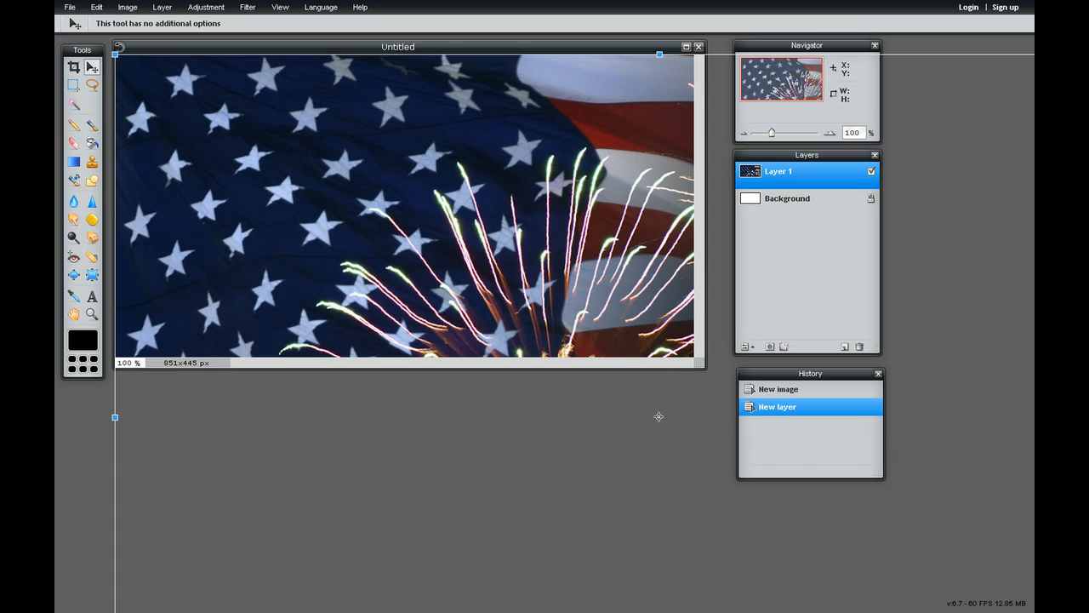
left_click_drag(116, 56, 491, 308)
left_click_drag(585, 330, 221, 86)
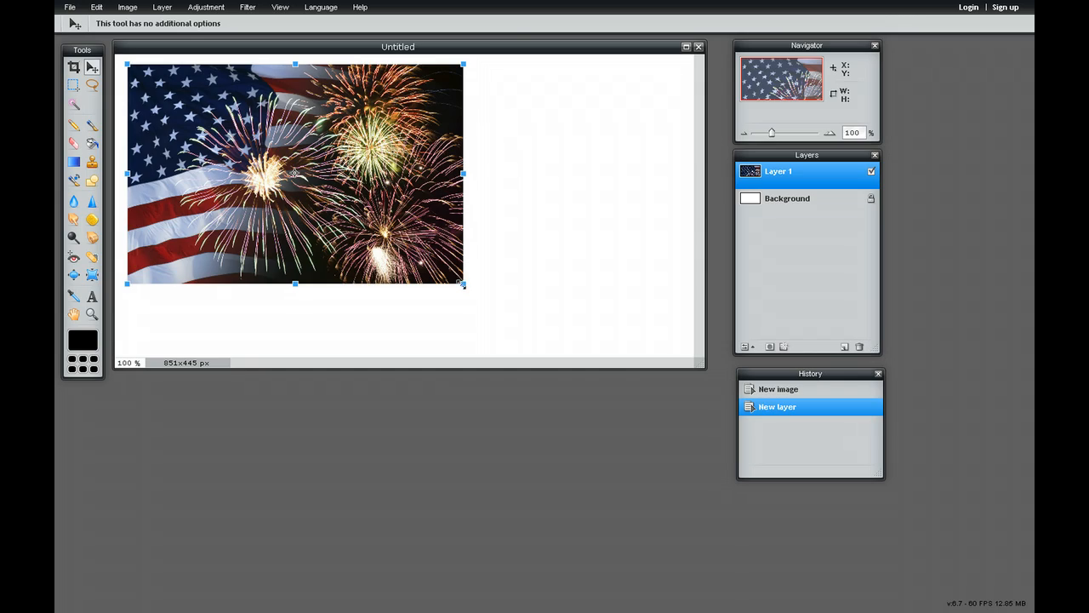
Enlarge and reposition the flag-and-fireworks picture so it covers the entire canvas, then apply the transform
left_click_drag(464, 278, 589, 326)
left_click_drag(519, 265, 627, 295)
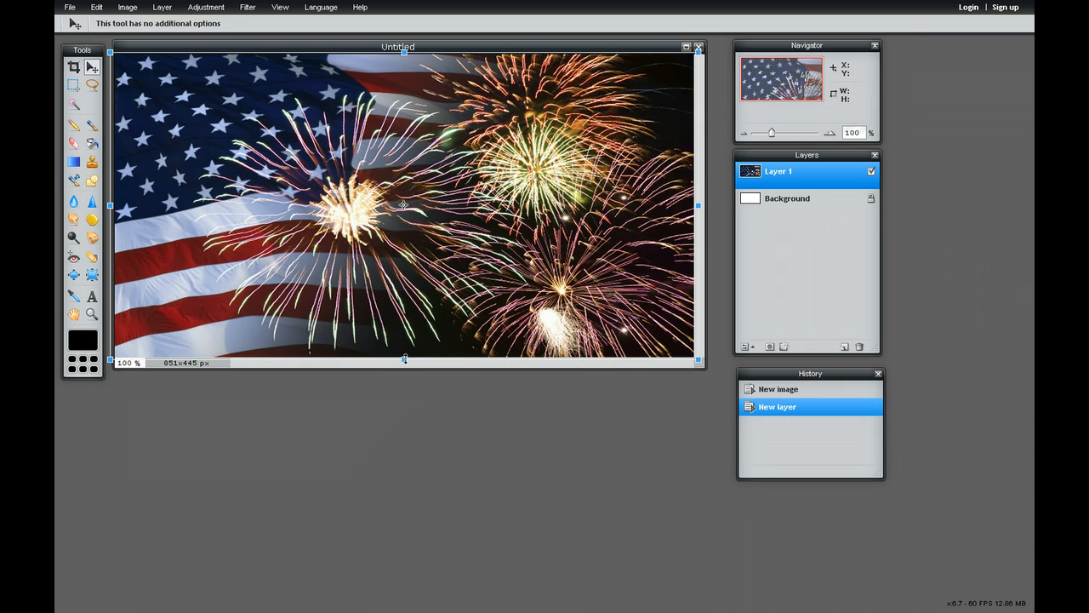
left_click_drag(405, 359, 405, 364)
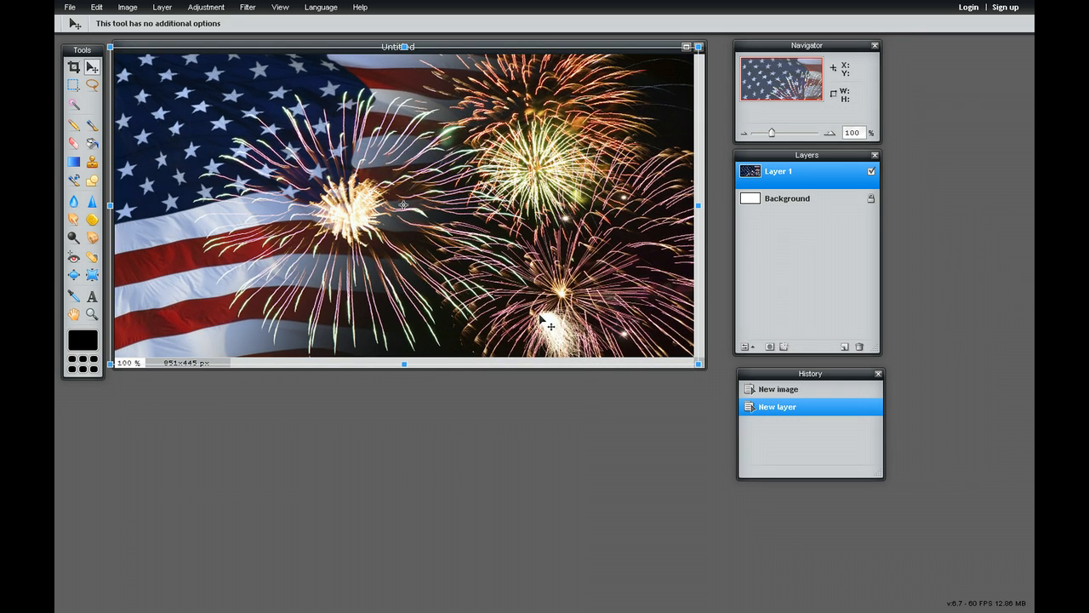
left_click_drag(541, 317, 540, 315)
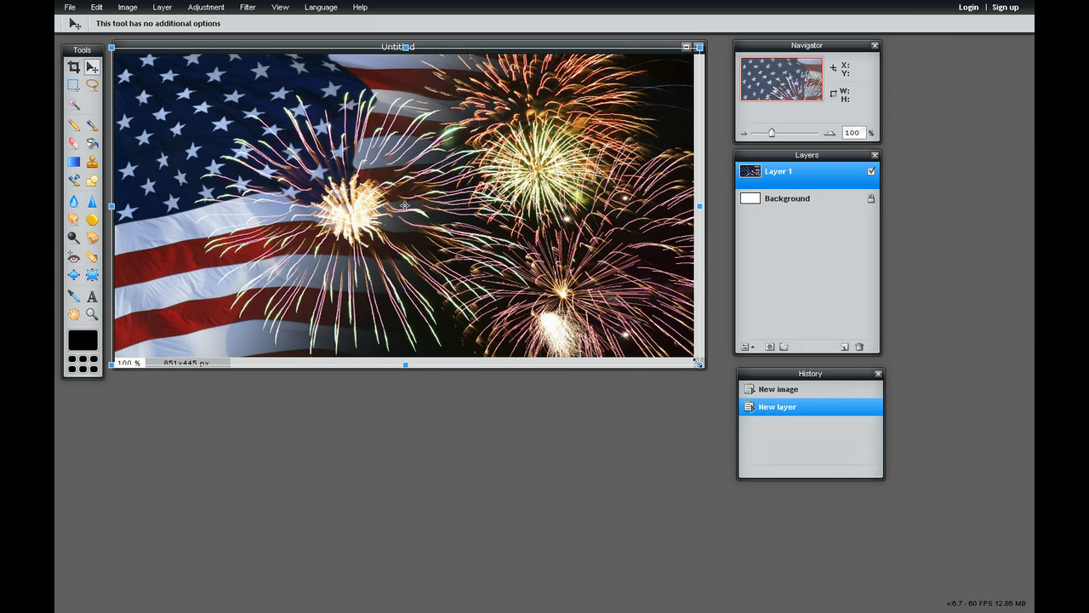
mouse_move(407, 364)
left_mouse_down()
mouse_move(405, 419)
mouse_move(411, 363)
left_mouse_up()
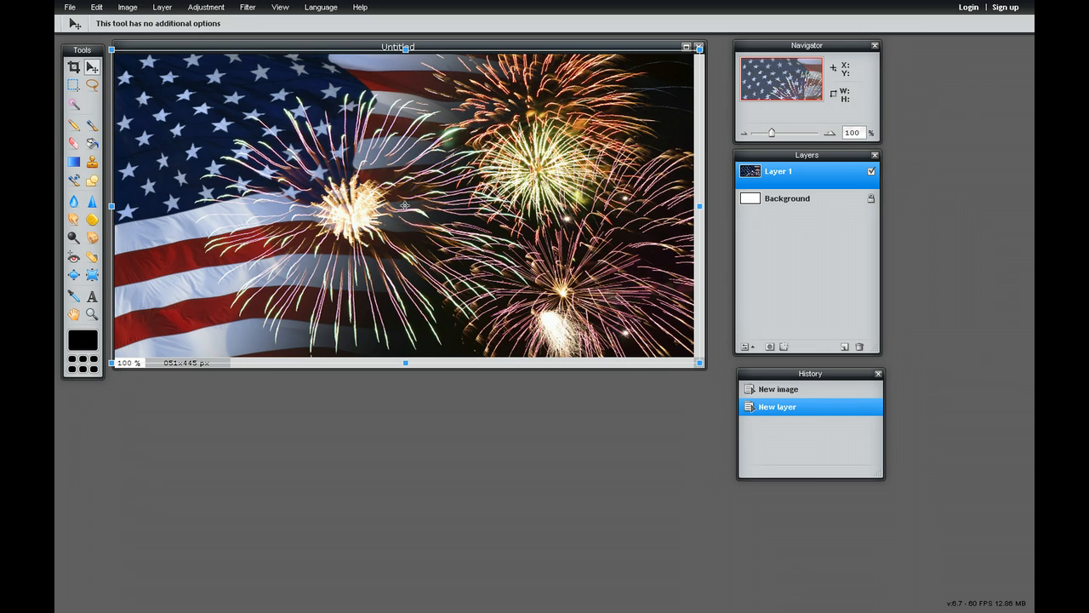
key("Return")
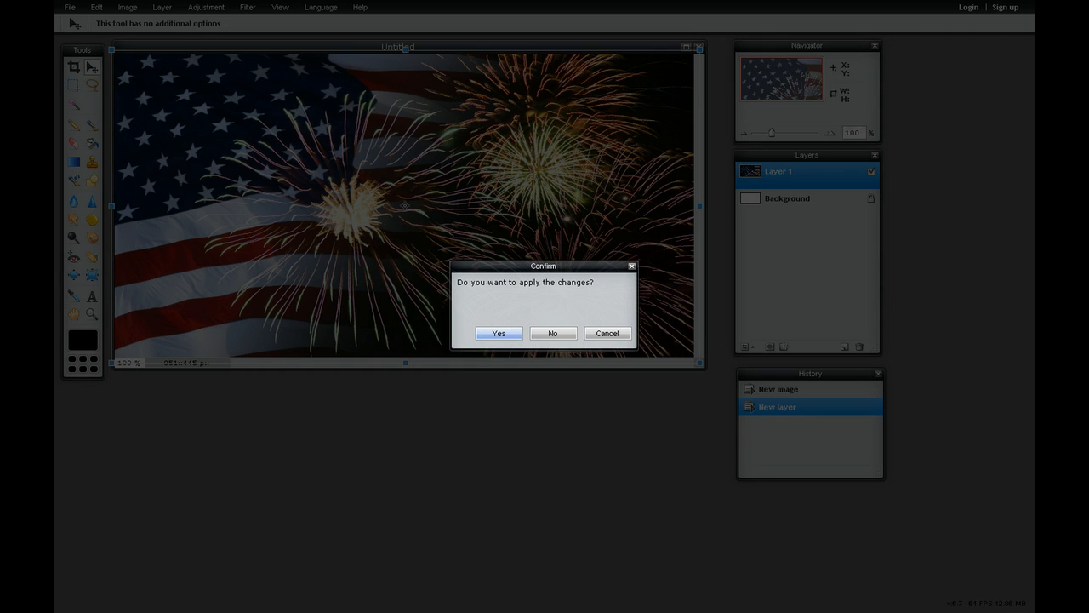
key("Return")
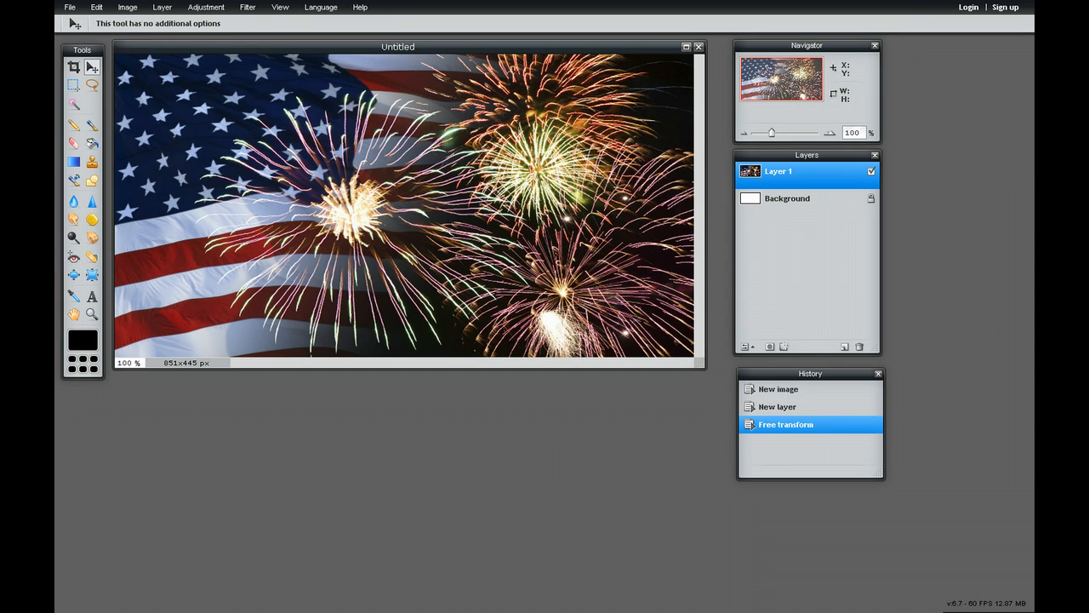
Open fb-grid.png, click-here-button.png and texas-ford-logo.png together from the images folder
left_click(787, 198)
left_click(787, 173)
left_click(70, 6)
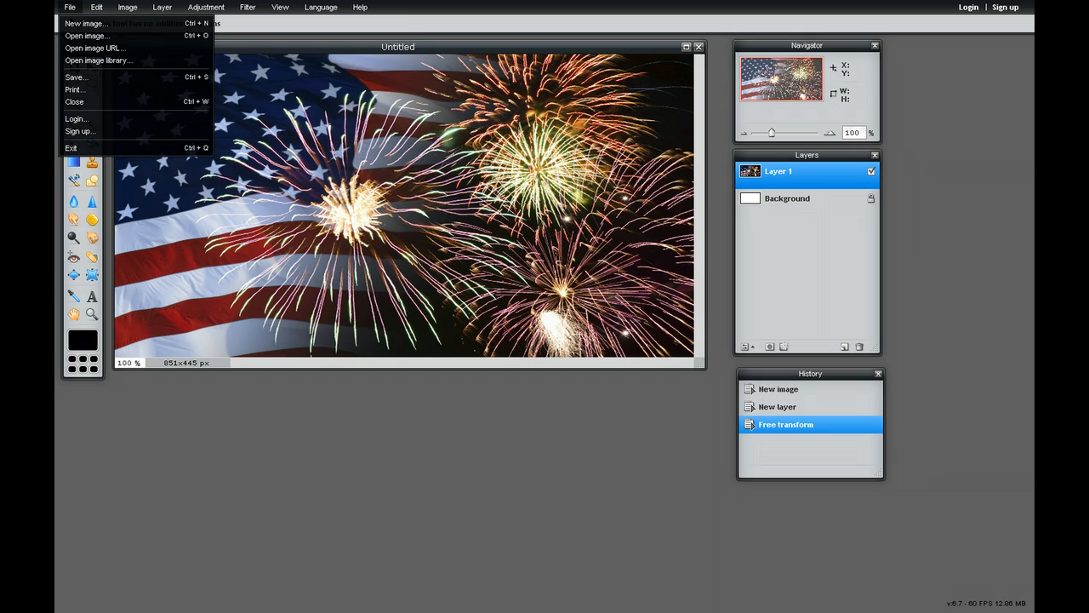
left_click(85, 36)
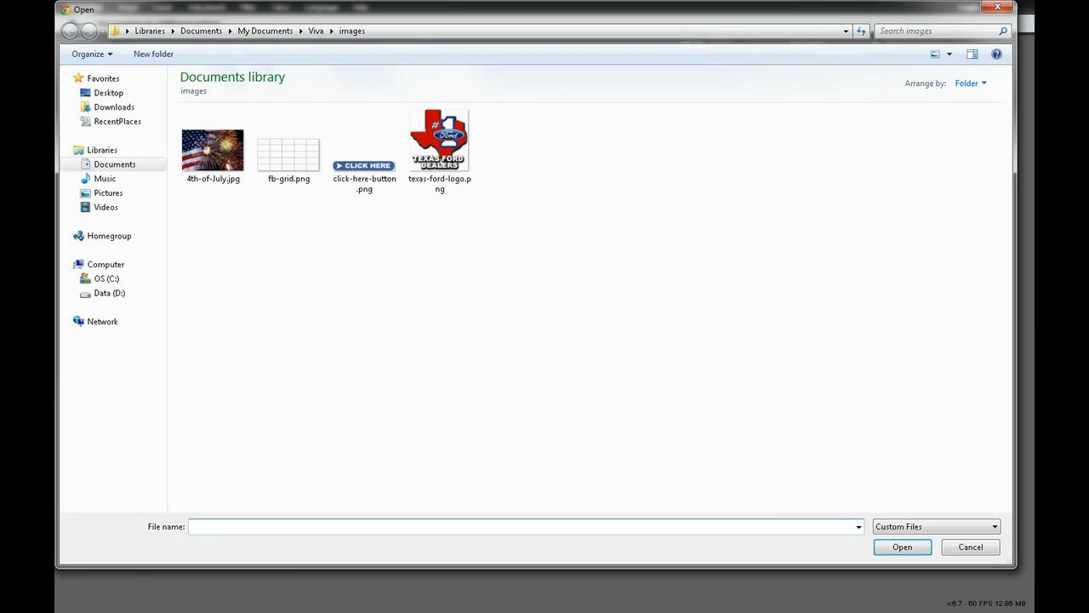
left_click(289, 146)
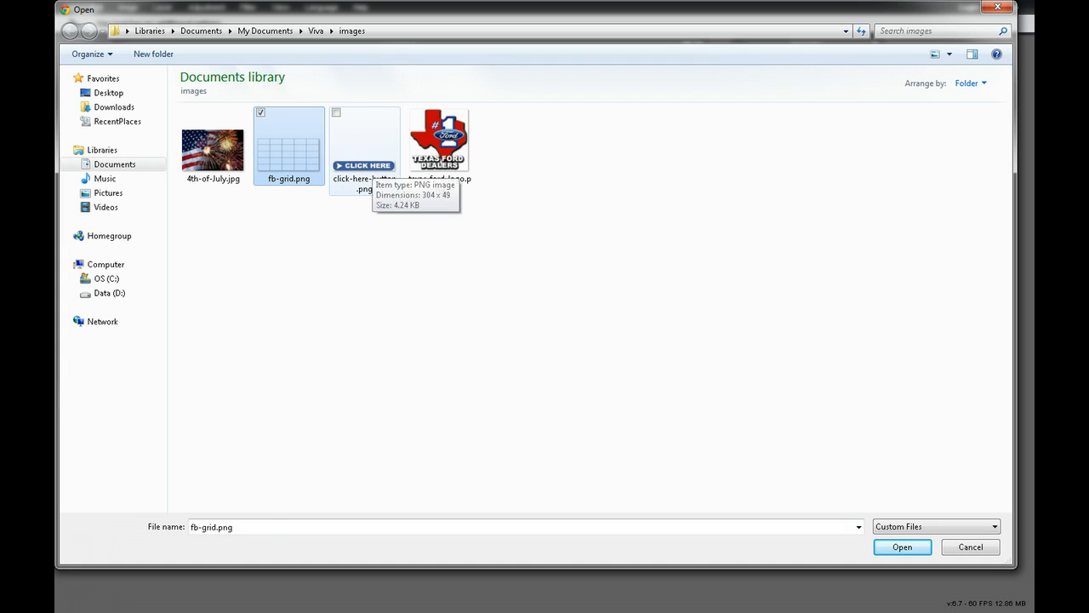
left_click(371, 161, "ctrl")
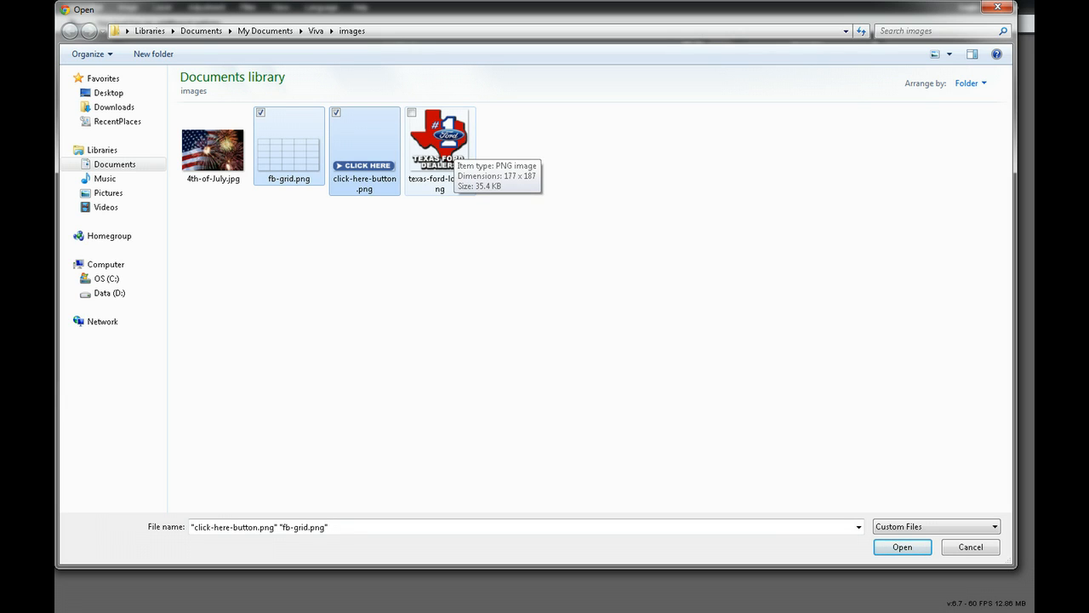
left_click(447, 147, "ctrl")
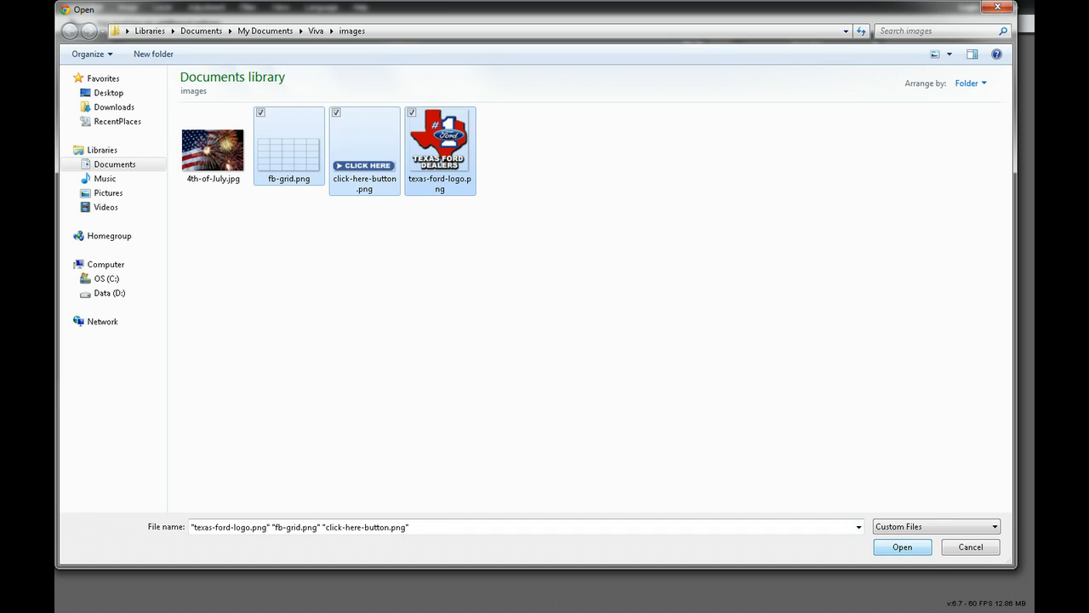
key("Return")
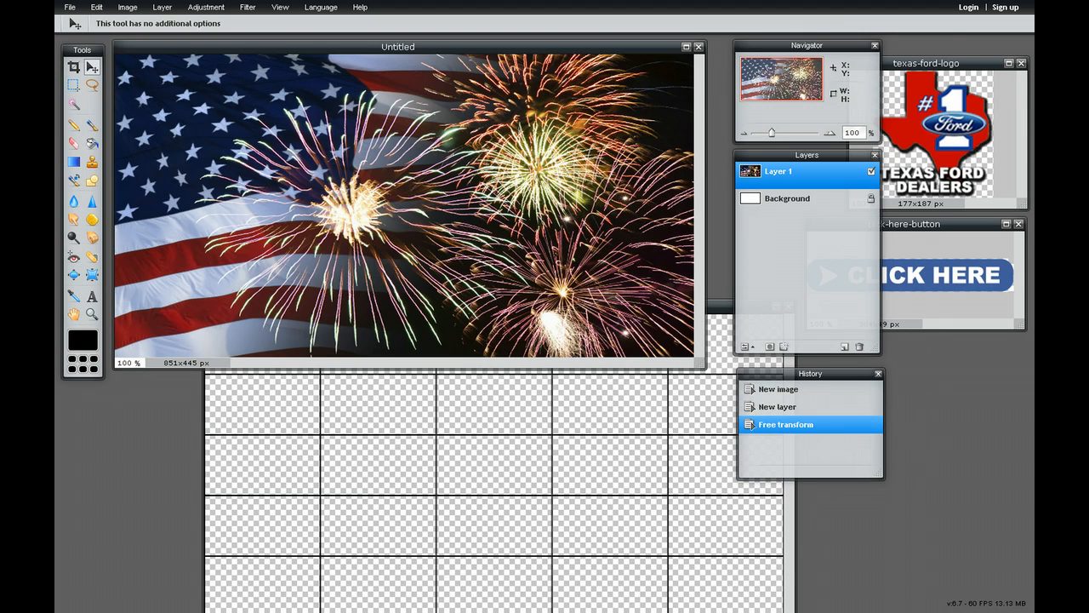
Copy the entire Texas Ford Dealers logo and paste it as a new layer above Layer 1 of the Untitled image
left_click(788, 199)
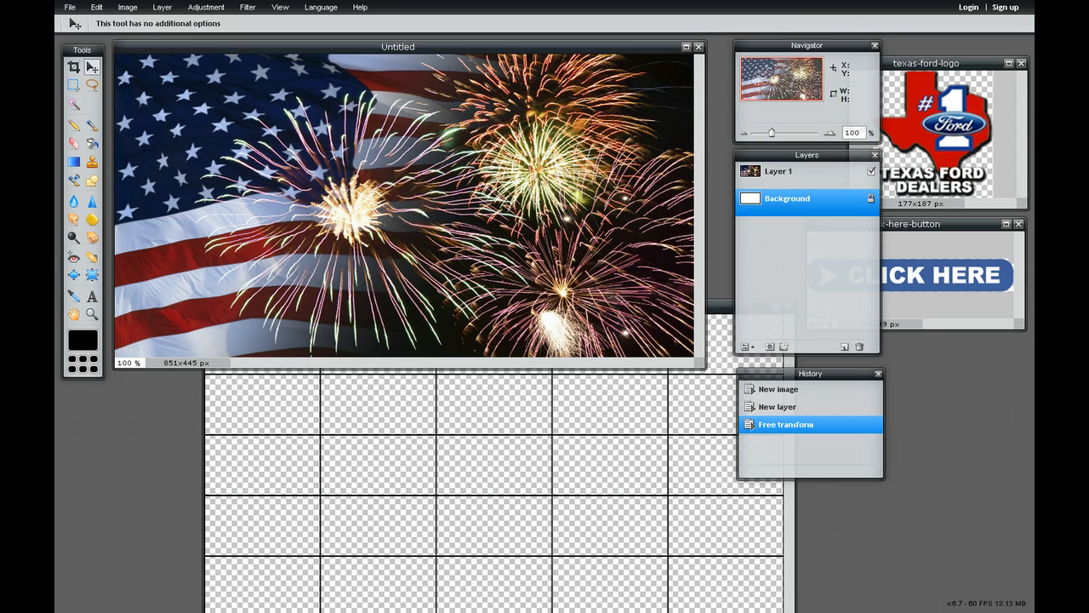
left_click(788, 173)
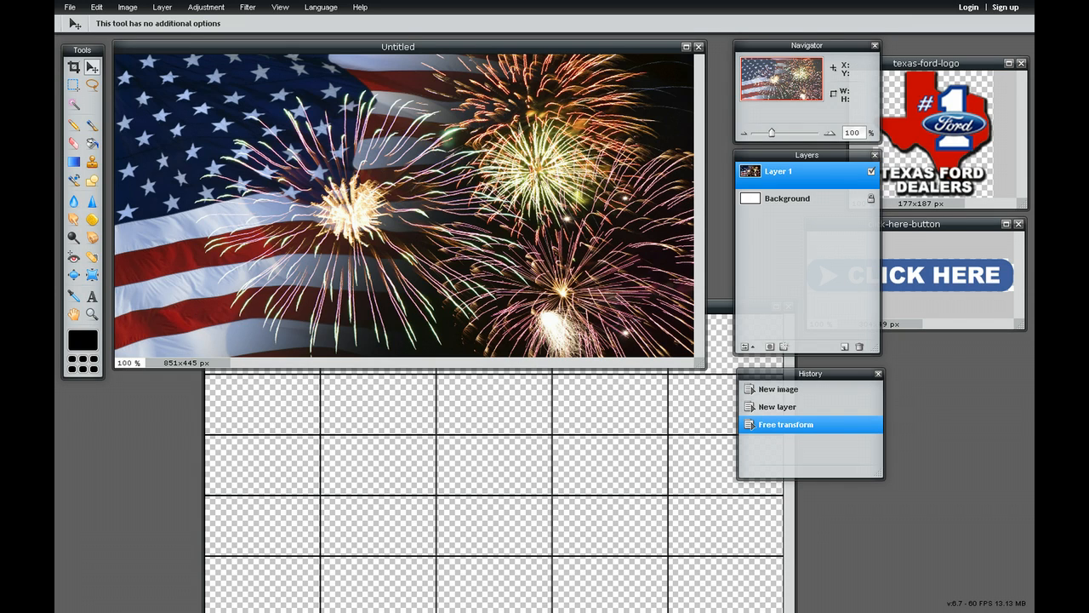
left_click(928, 64)
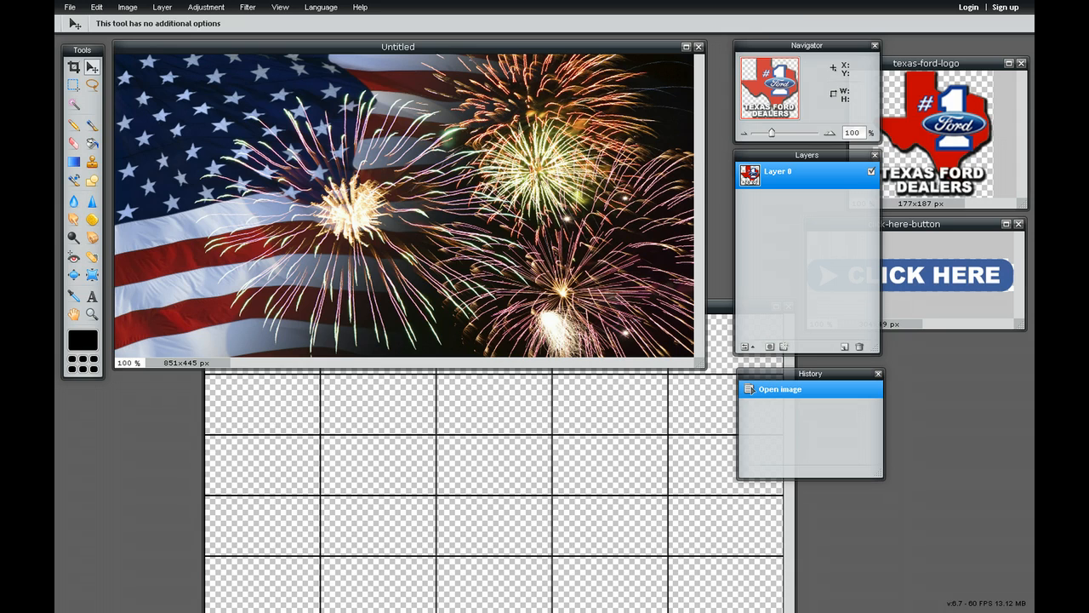
key("ctrl+a")
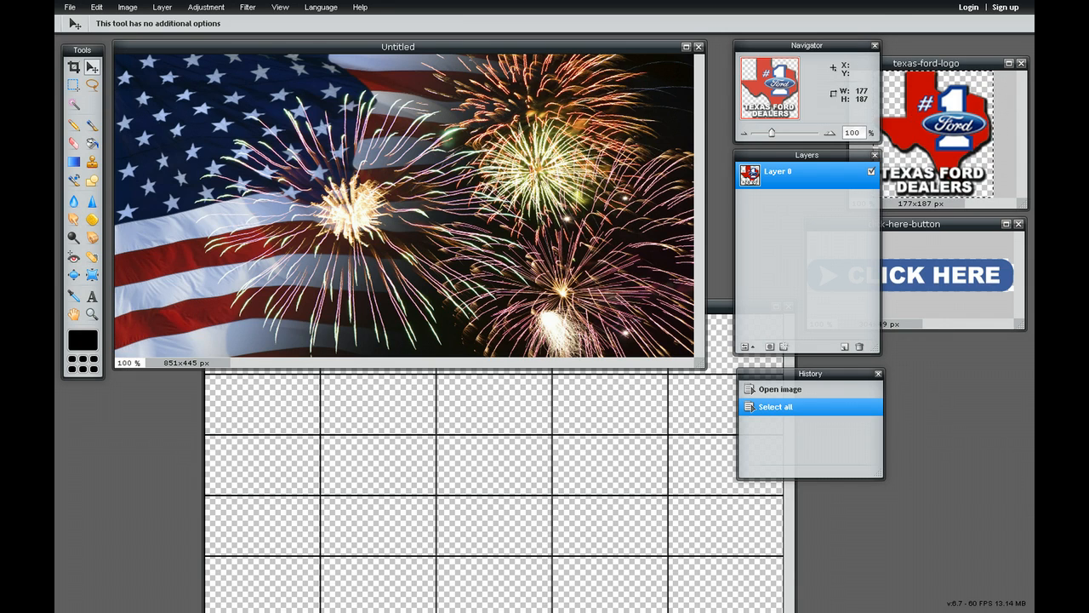
left_click(397, 47)
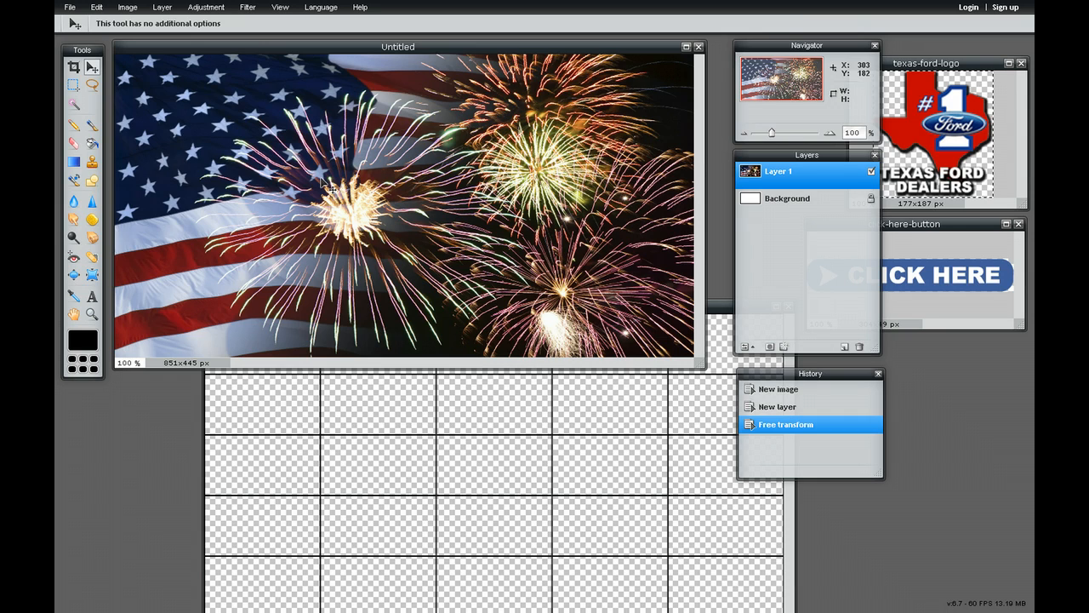
key("ctrl+v")
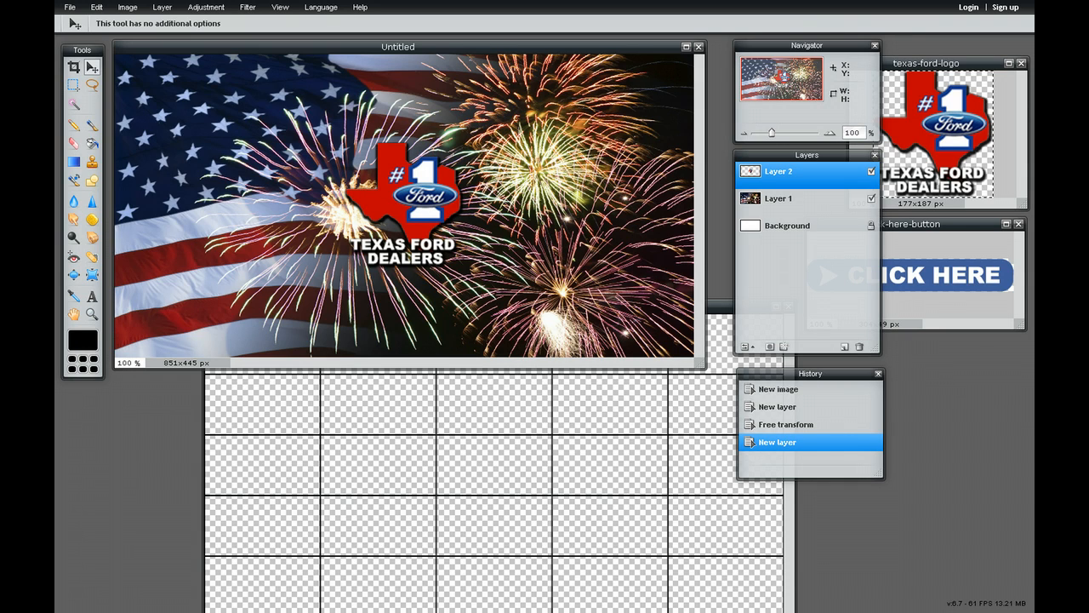
Move the pasted logo to the lower-left corner of the canvas with the Move tool
left_click(74, 67)
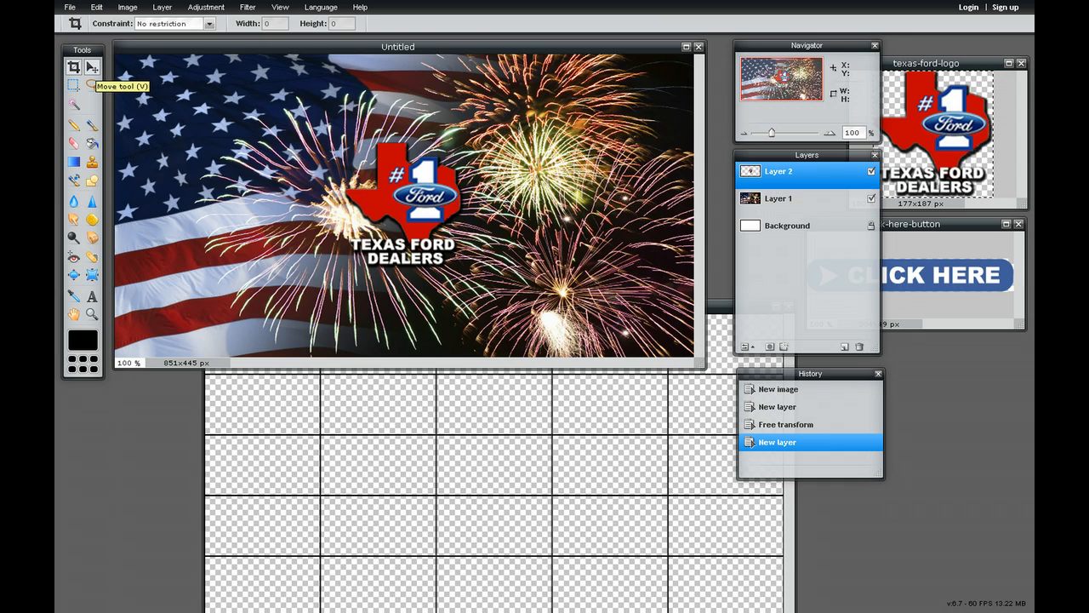
left_click(91, 68)
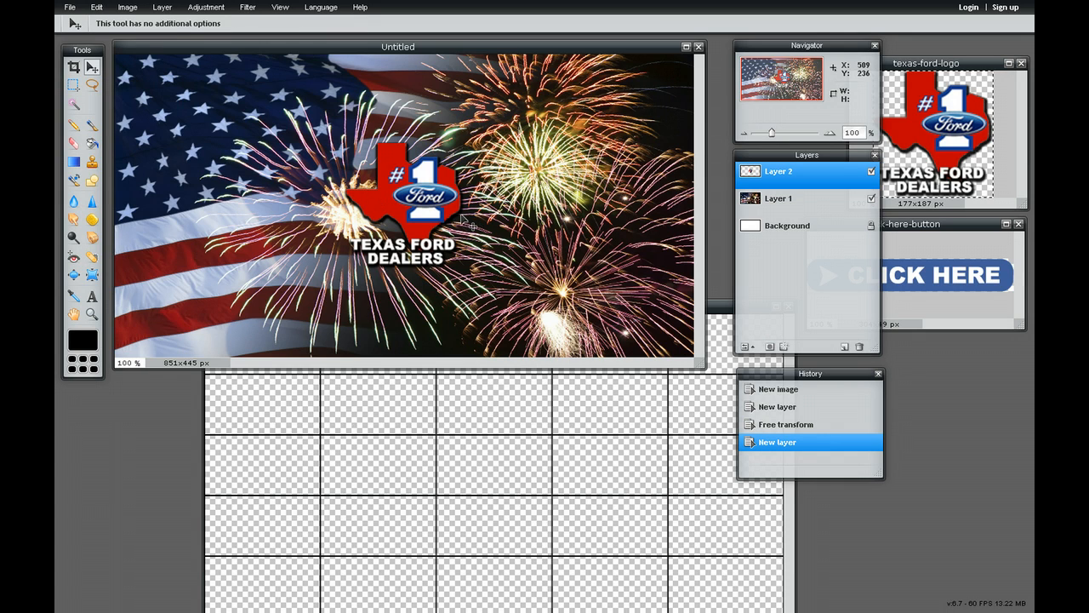
left_click_drag(432, 217, 204, 299)
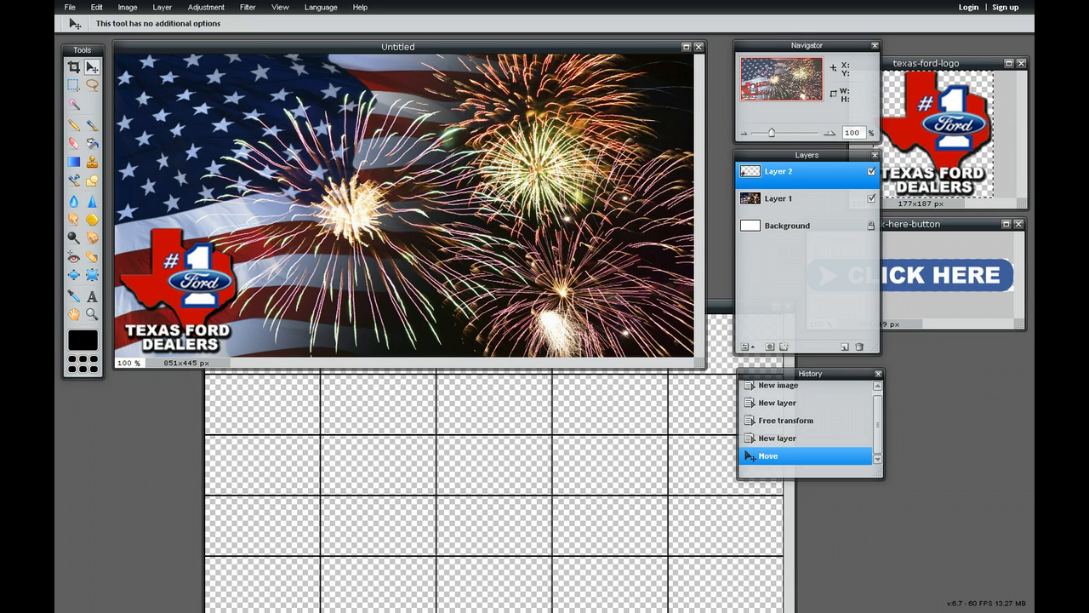
Copy the whole Click Here button into the Untitled image as a new layer and place it in the canvas's lower-right corner
left_click(927, 225)
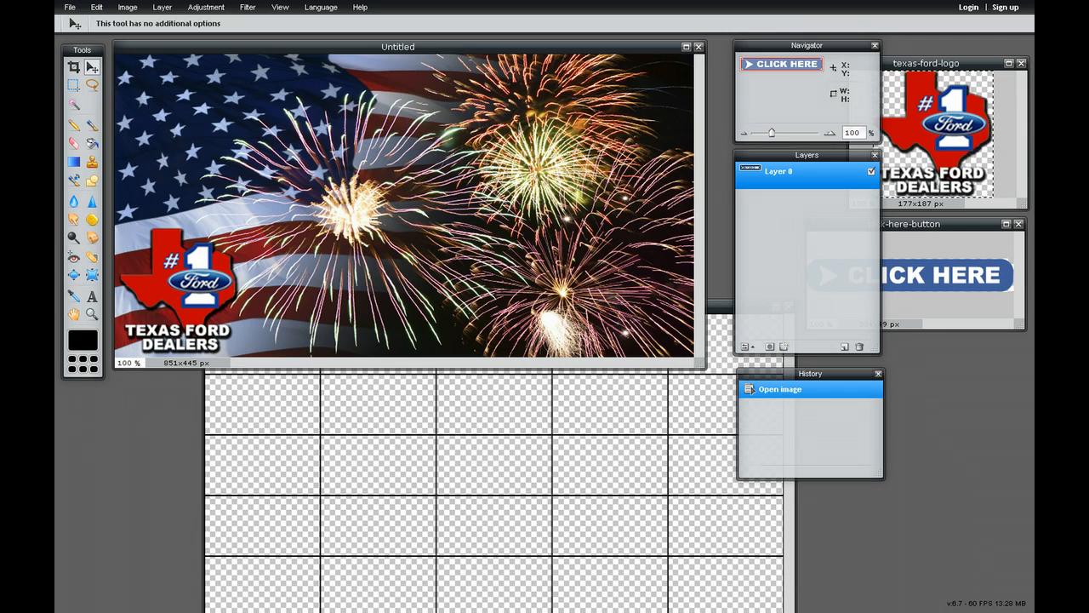
key("ctrl+a")
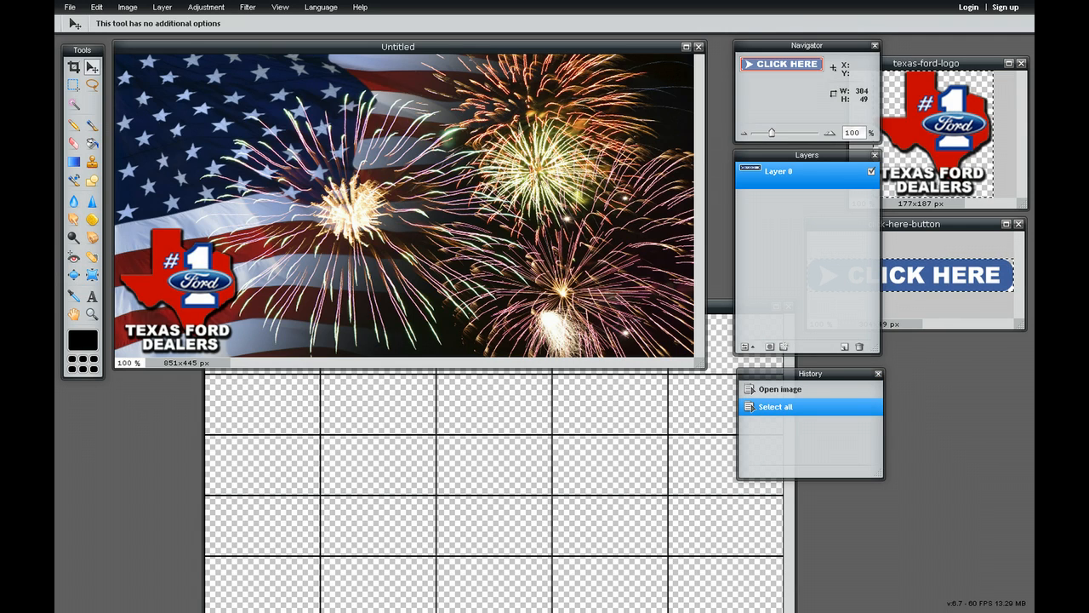
key("ctrl+c")
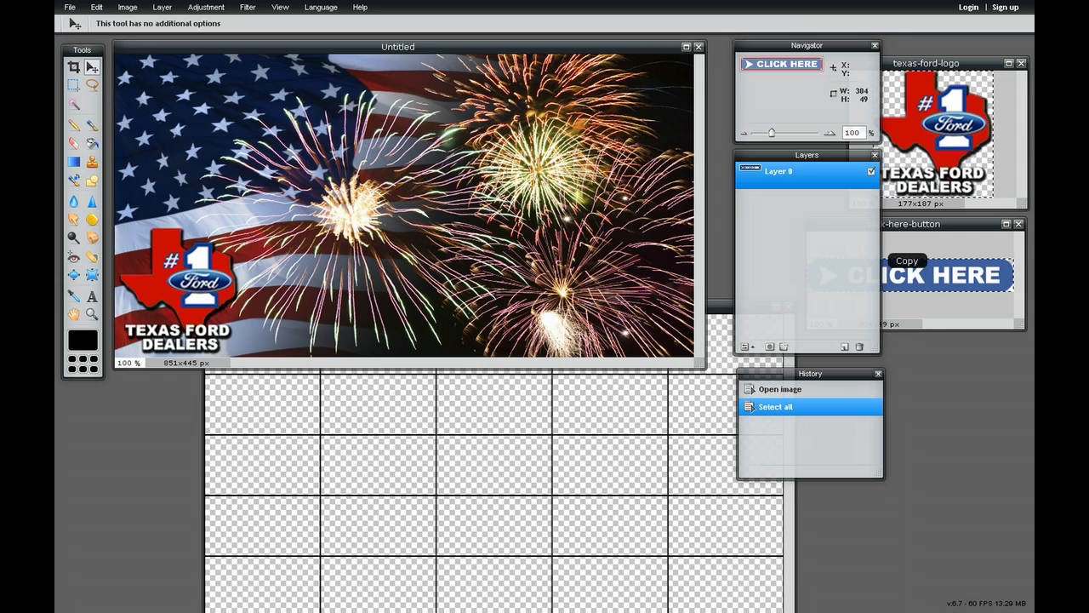
left_click(397, 46)
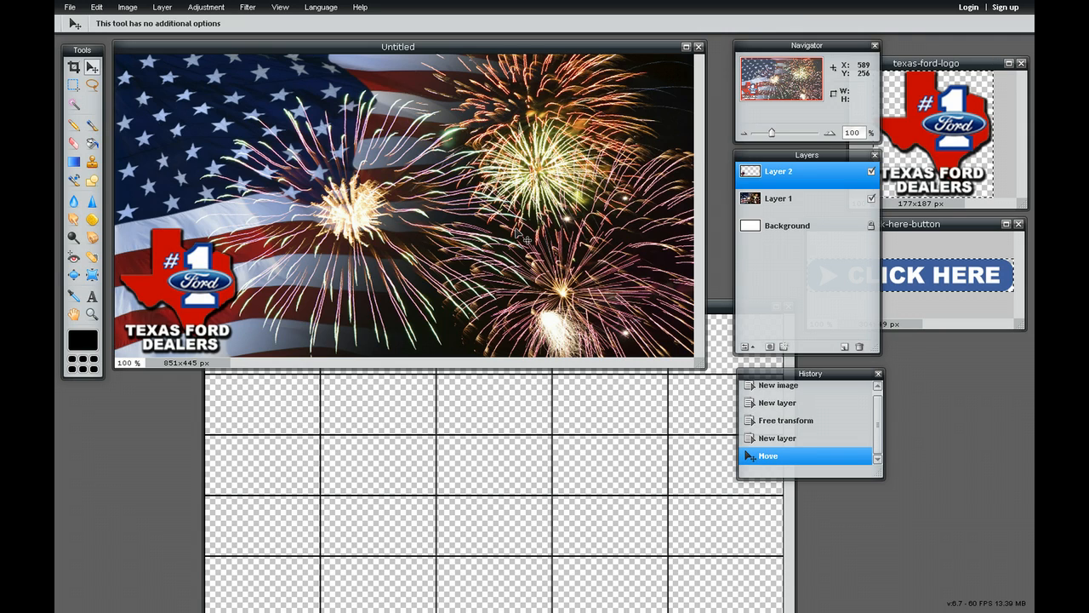
key("ctrl+v")
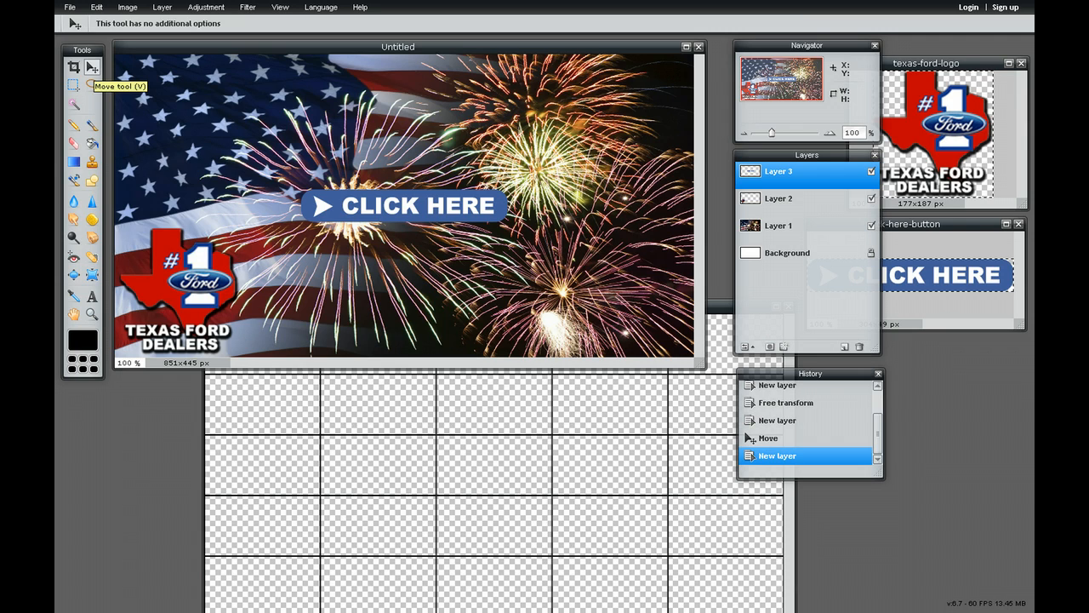
left_click_drag(409, 202, 584, 315)
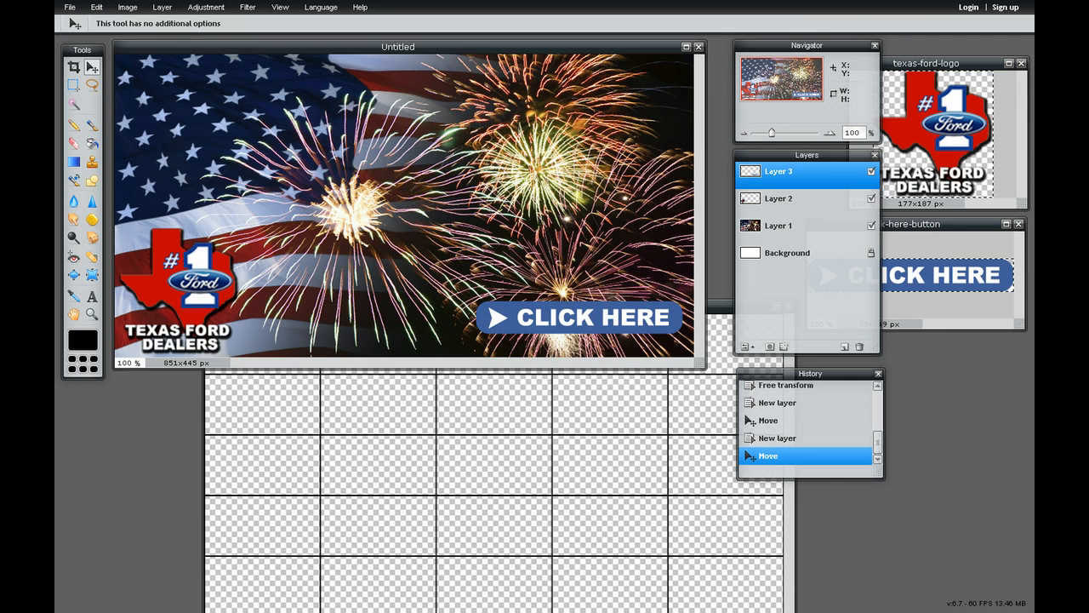
Reorder the logo's Layer 2 beneath Layer 1 and return it to its place between Layer 3 and Layer 1
left_click(796, 200)
left_click_drag(795, 198, 796, 231)
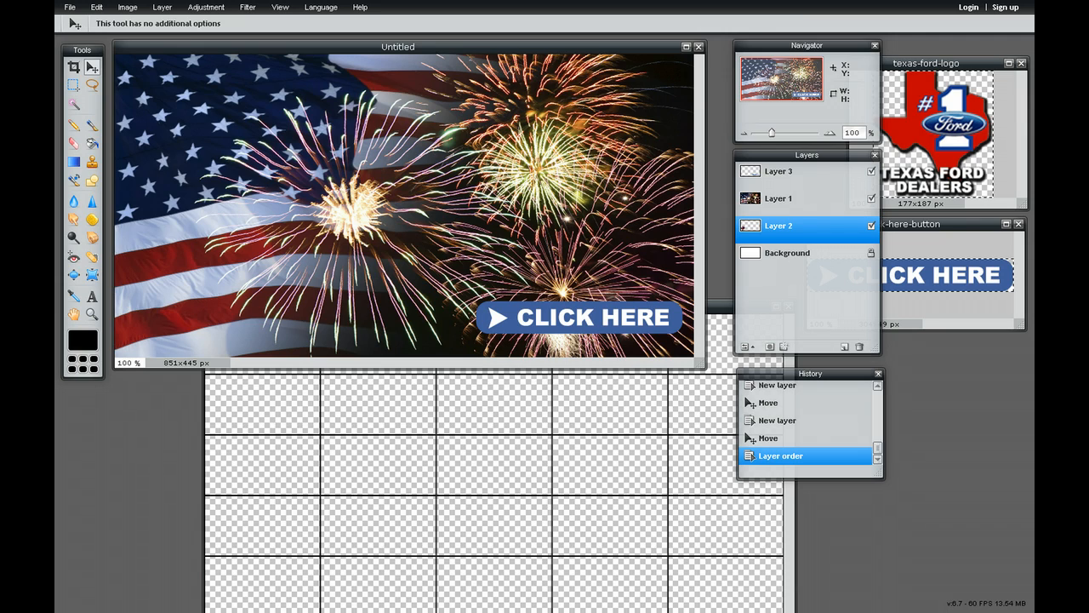
left_click_drag(792, 226, 788, 181)
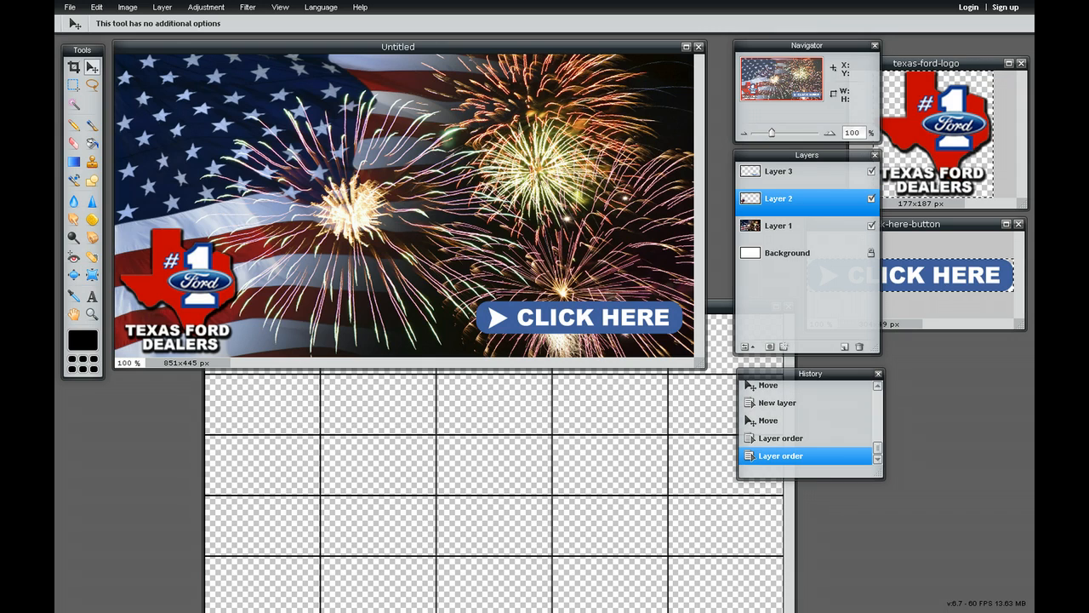
Copy the entire fb-grid image and paste it into the Untitled image as a new layer above Layer 3
left_click(507, 435)
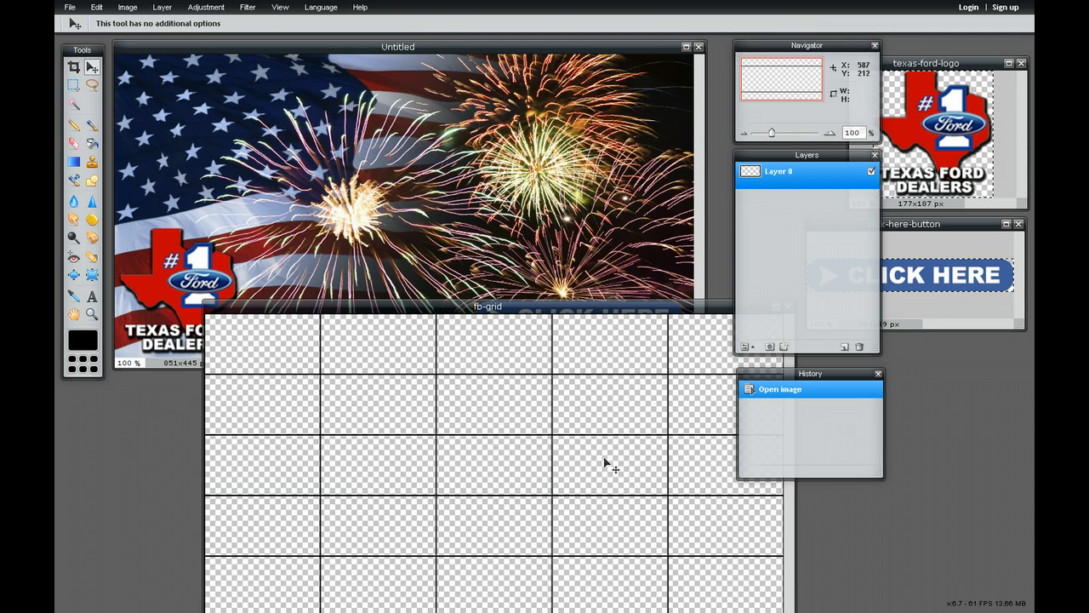
key("ctrl+a")
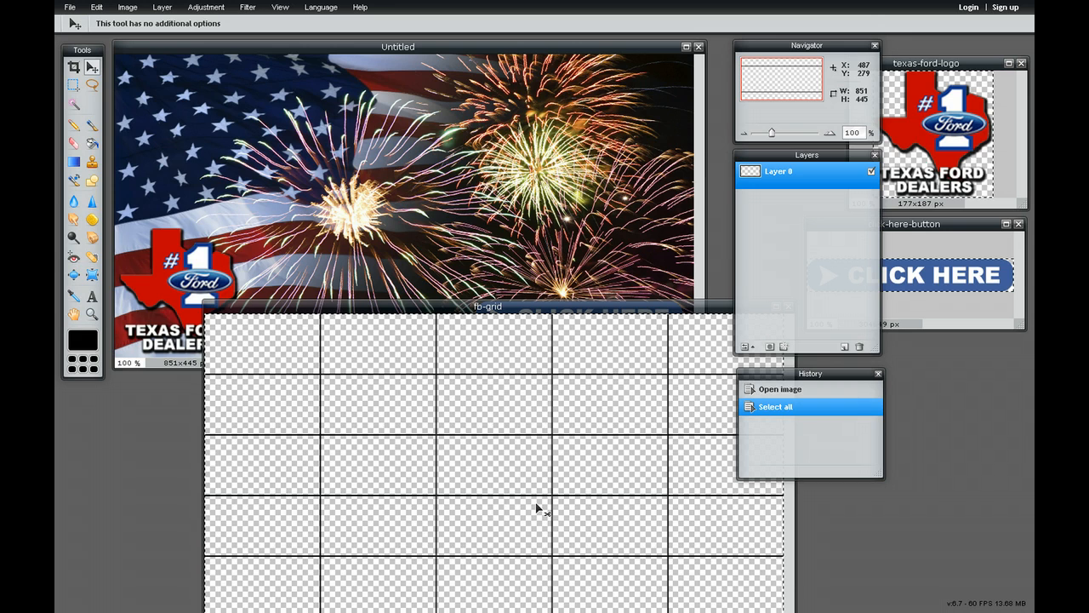
key("ctrl+c")
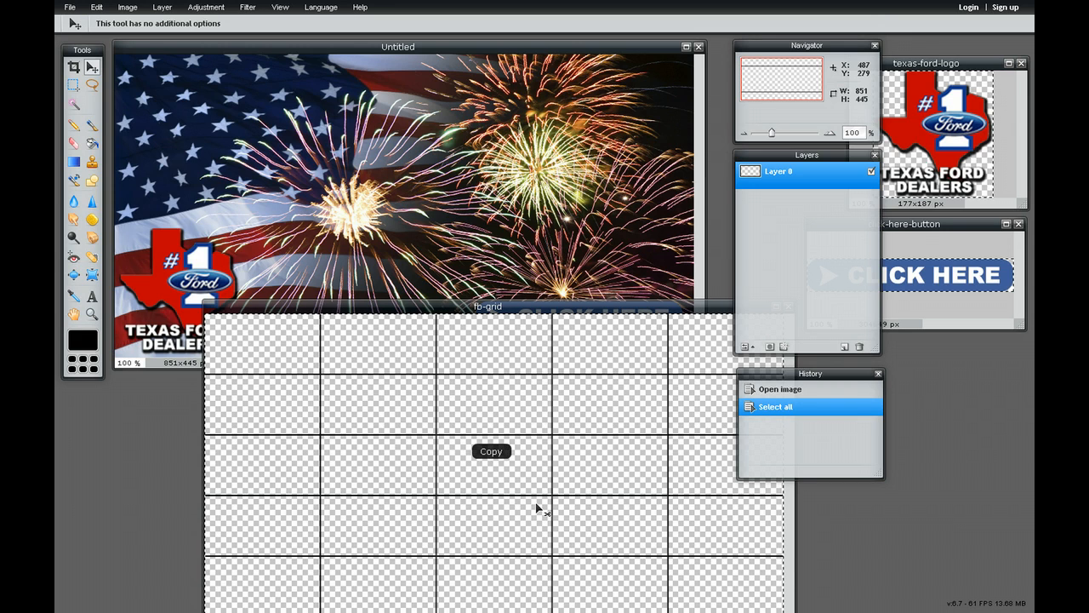
left_click(393, 47)
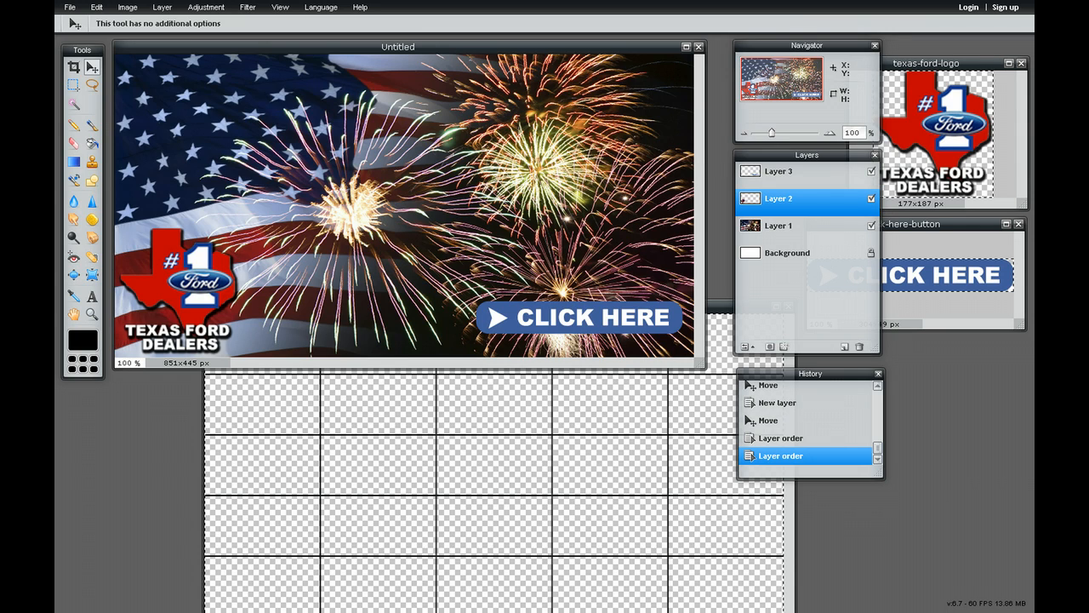
left_click(800, 173)
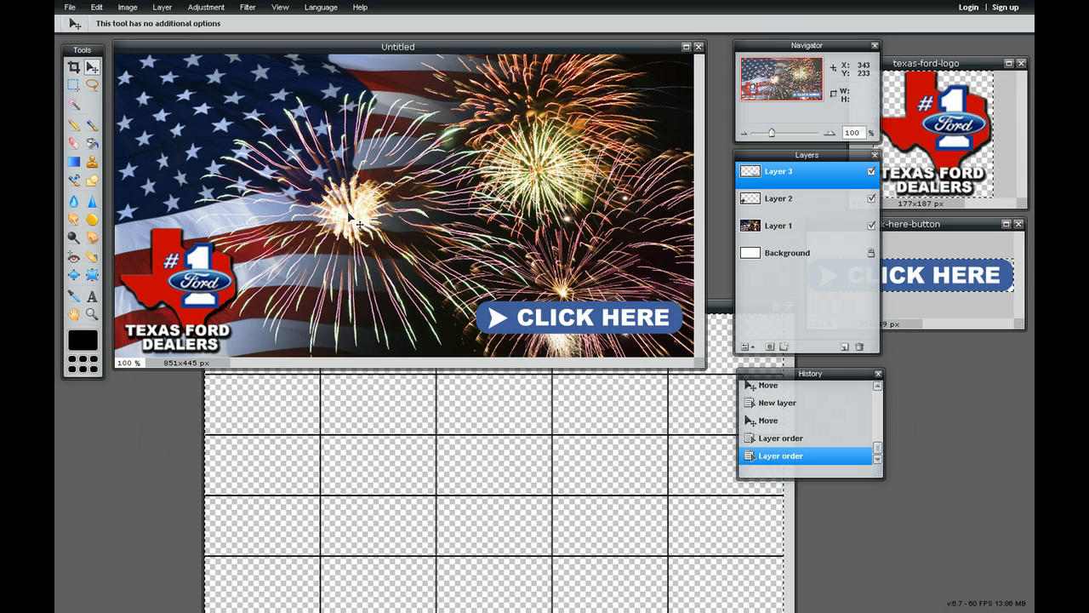
key("ctrl+v")
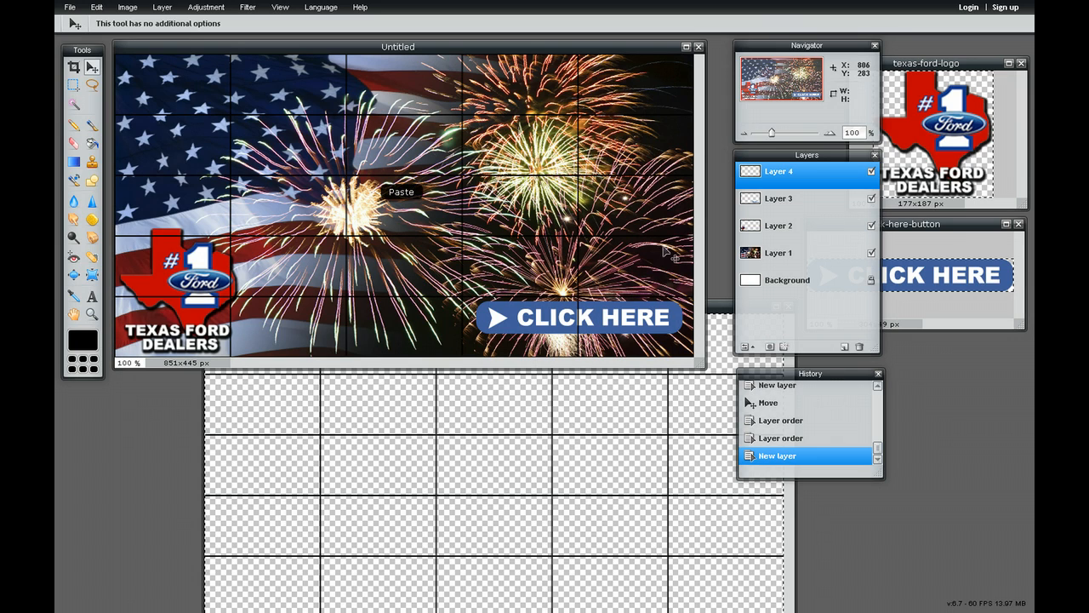
Move the grid layer below the logo's Layer 2 and bring it back to the top of the layer stack
left_click_drag(778, 171, 779, 234)
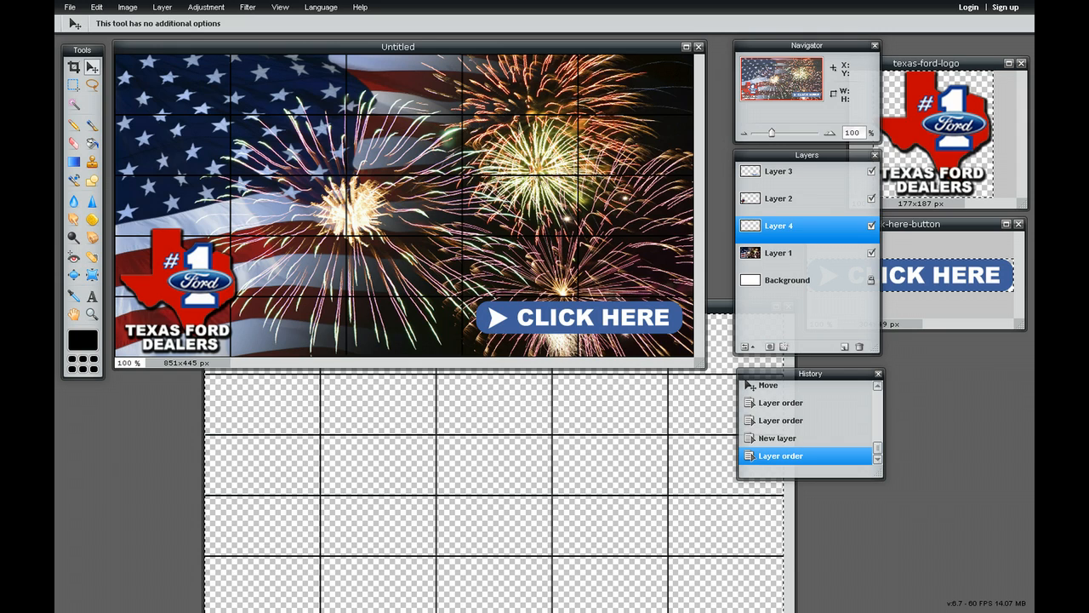
left_click_drag(779, 226, 779, 170)
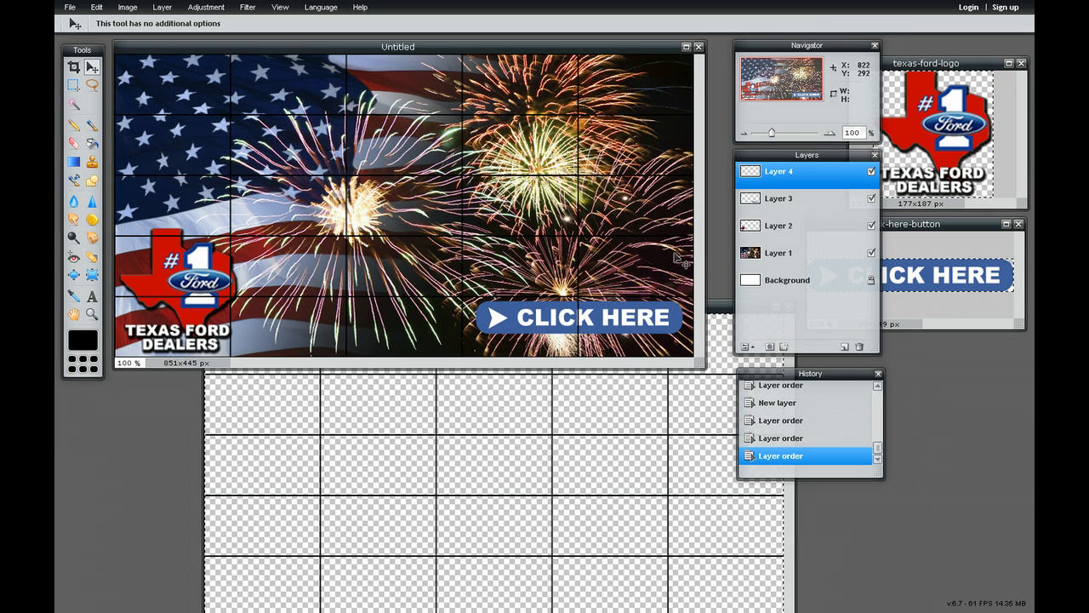
Close the texas-ford-logo, click-here-button and fb-grid images without saving them
left_click(1021, 63)
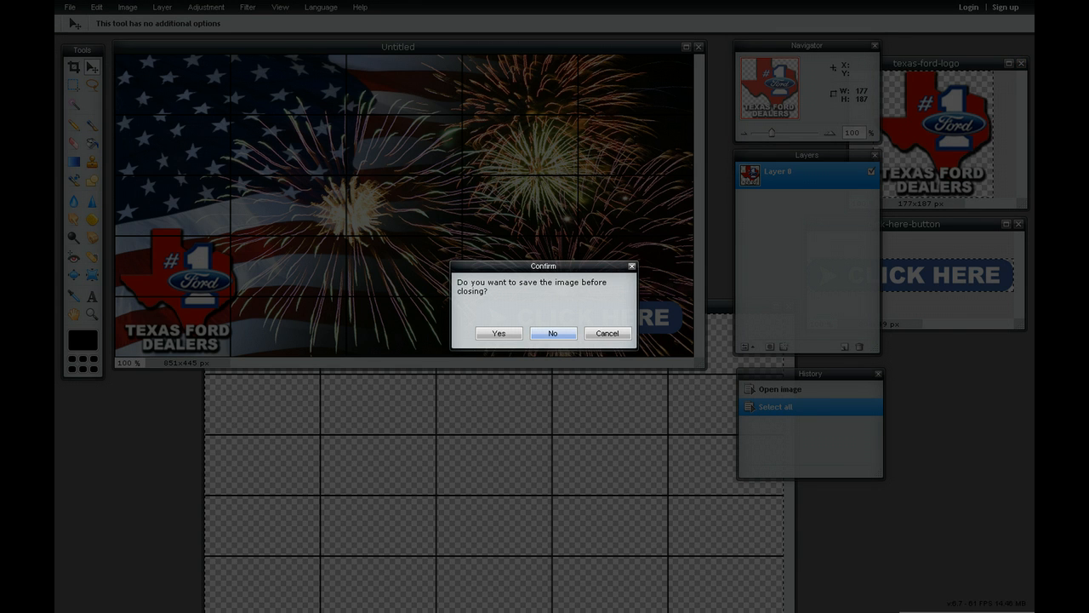
left_click(553, 333)
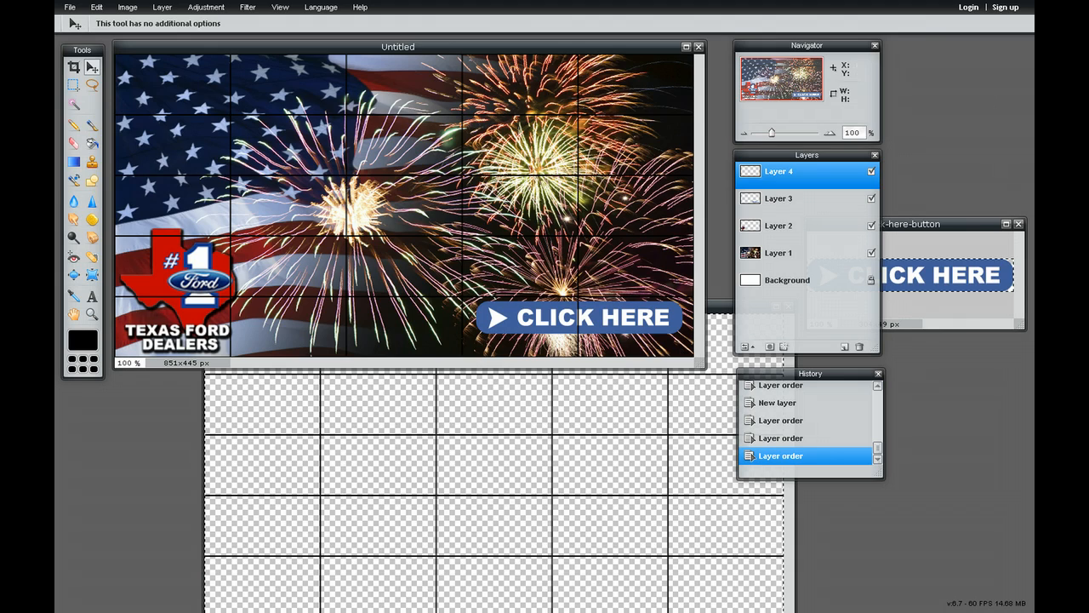
left_click(1018, 224)
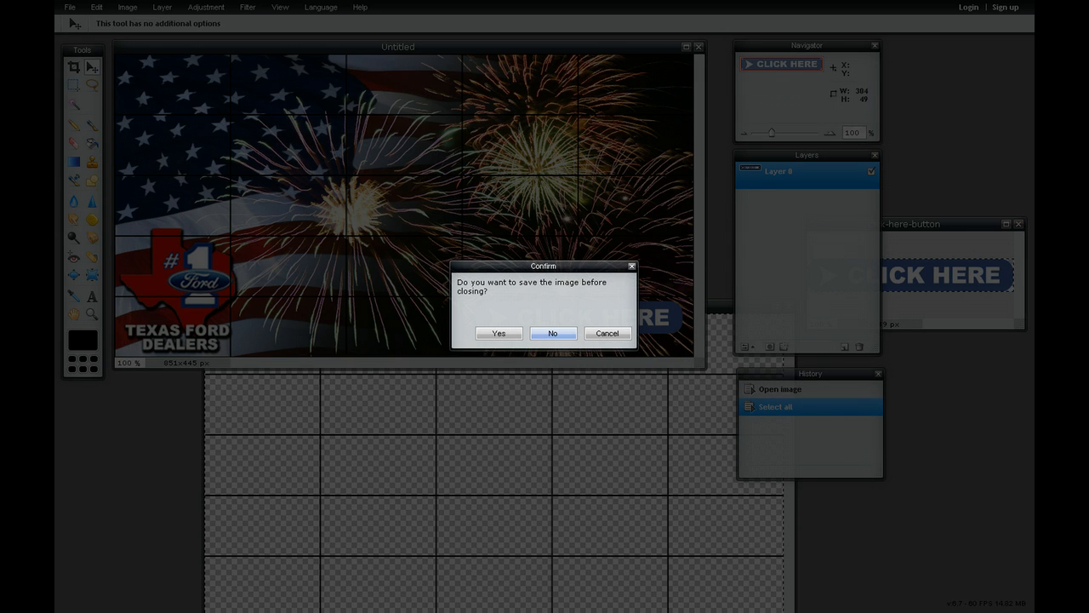
left_click(553, 333)
left_click(691, 499)
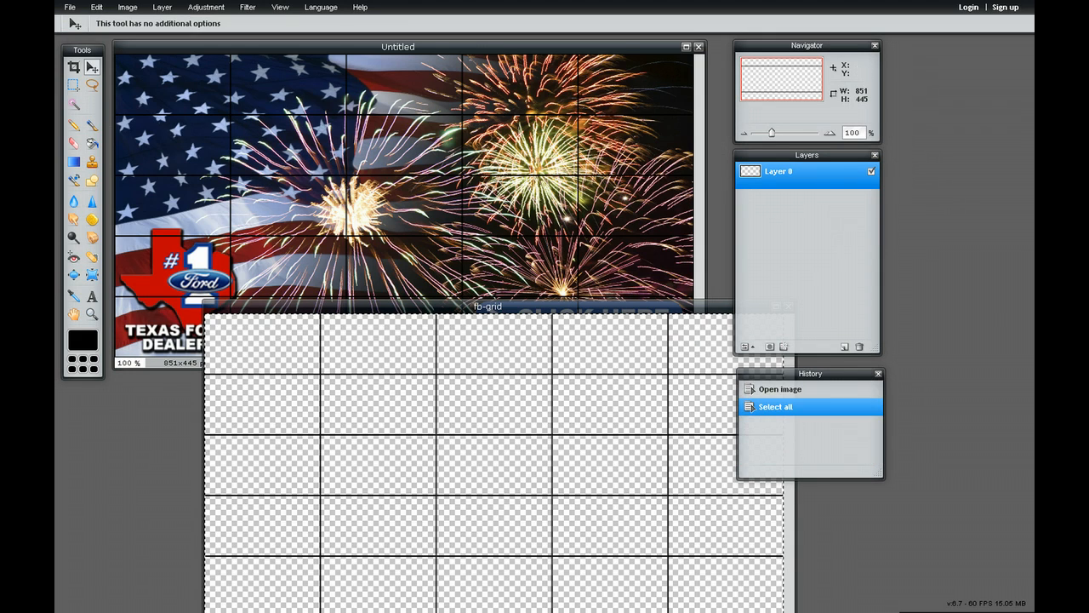
left_click_drag(630, 307, 517, 268)
left_click(675, 268)
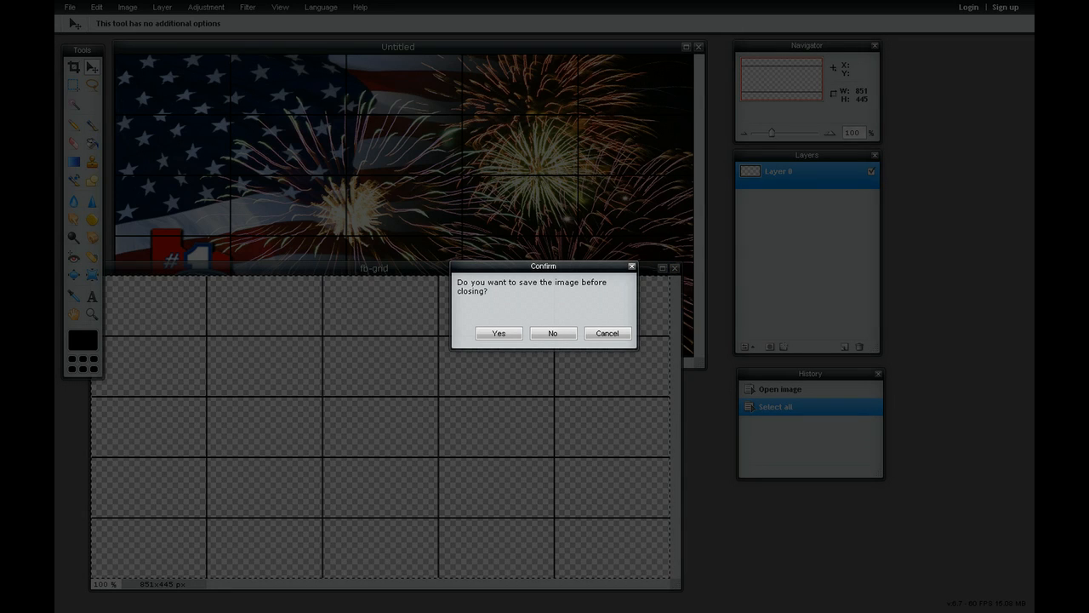
left_click(553, 333)
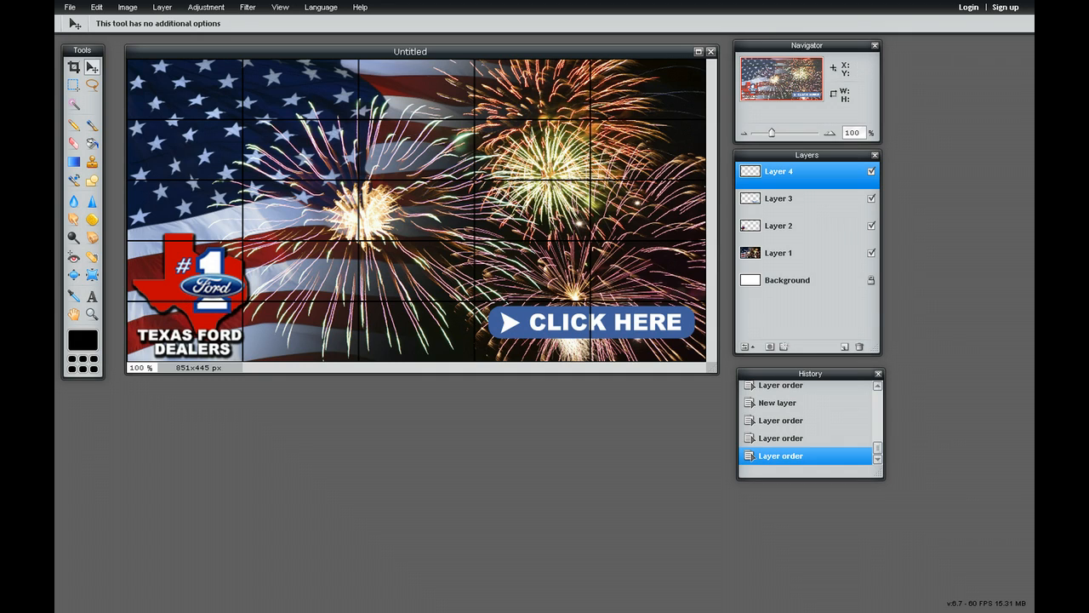
Shift the logo on Layer 2 across the first vertical grid line and settle it back in the canvas's lower-left corner
left_click(778, 226)
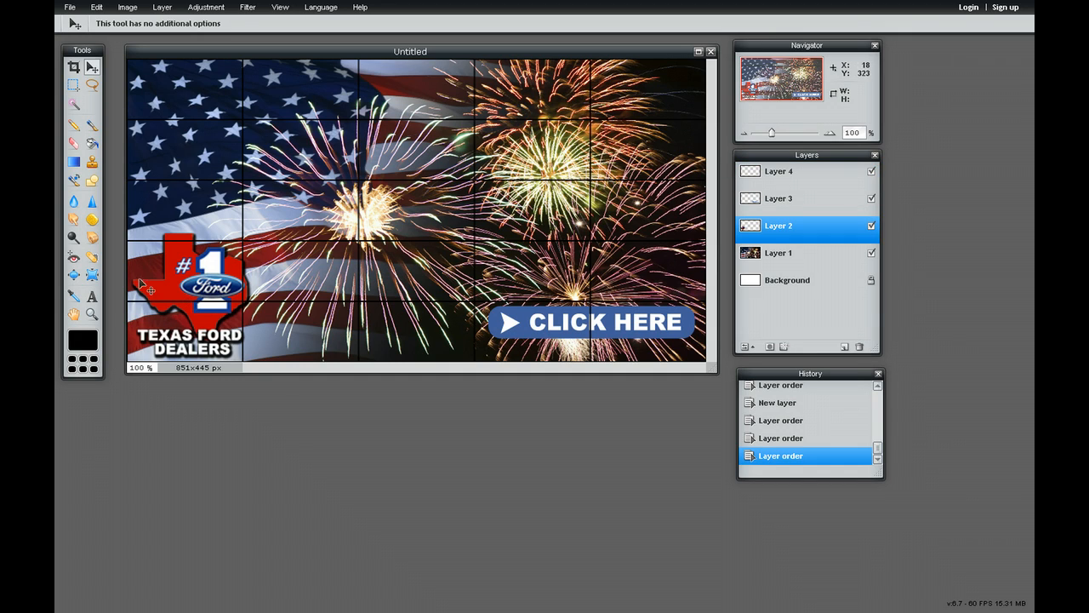
left_click_drag(186, 282, 228, 285)
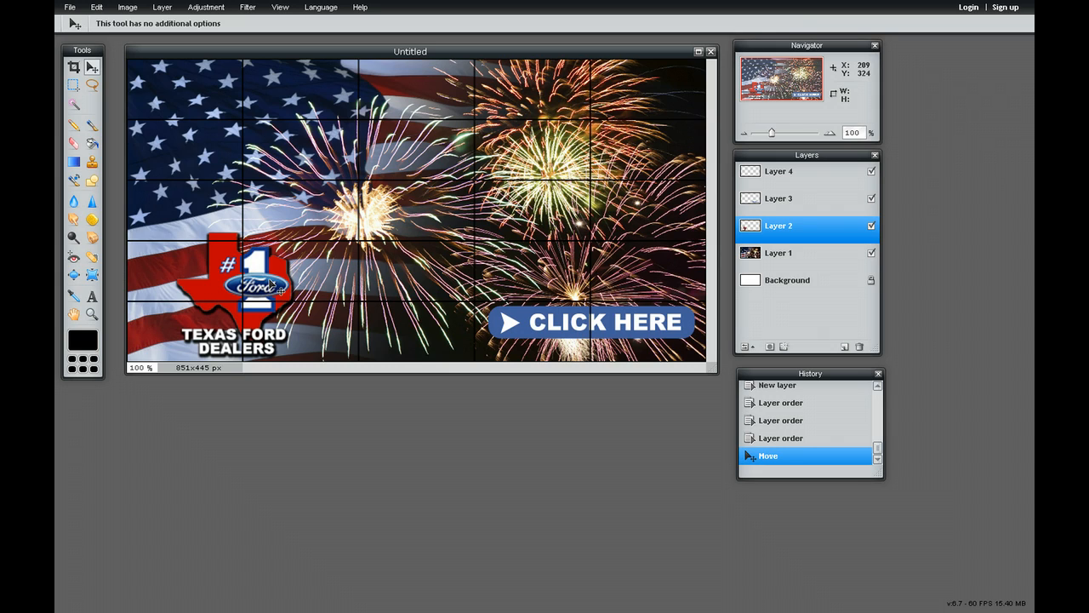
left_click_drag(271, 284, 229, 284)
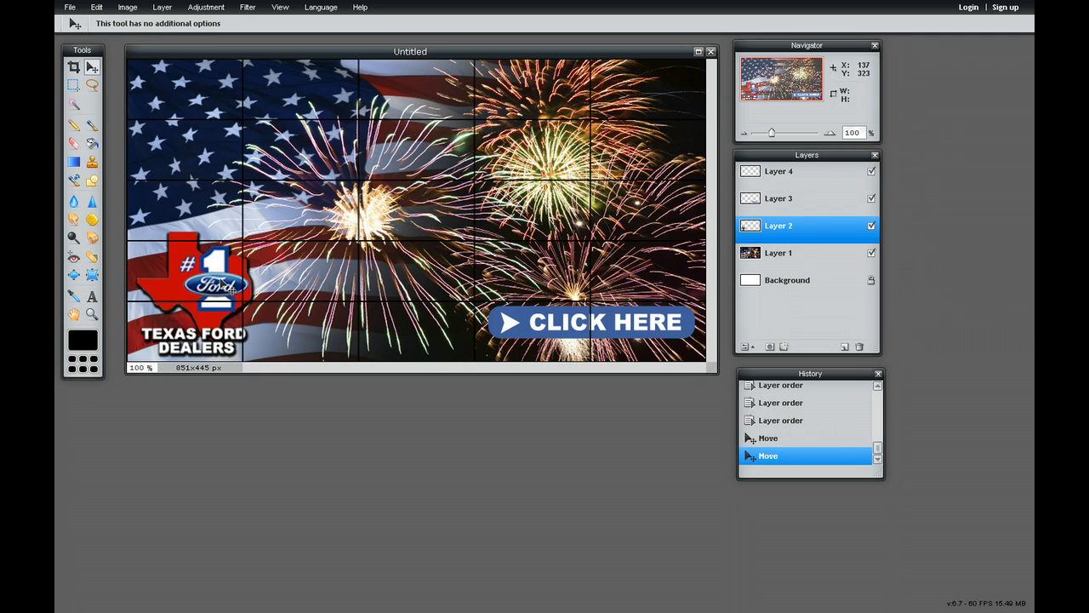
left_click_drag(220, 281, 228, 287)
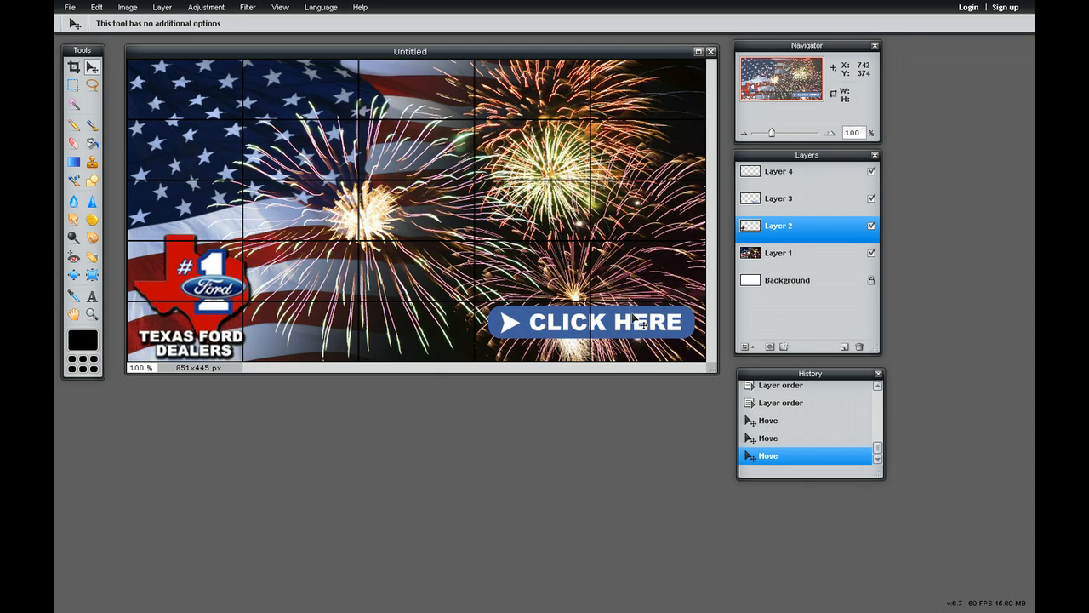
Reposition the Click Here button on Layer 3 within the grid's bottom row, its start edge aligned to the third vertical grid line
left_click(630, 321)
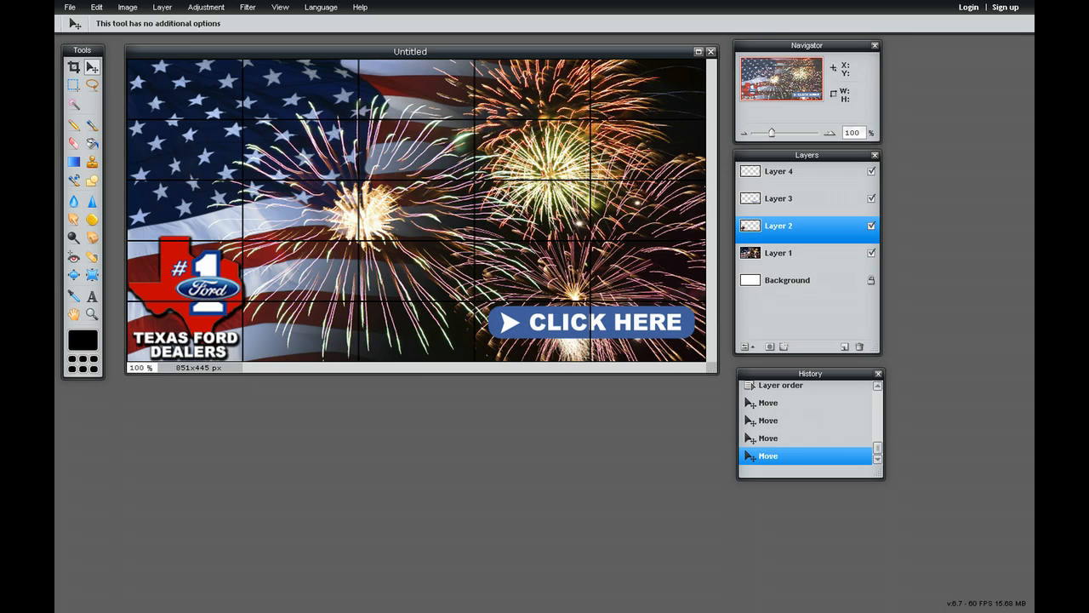
left_click(781, 200)
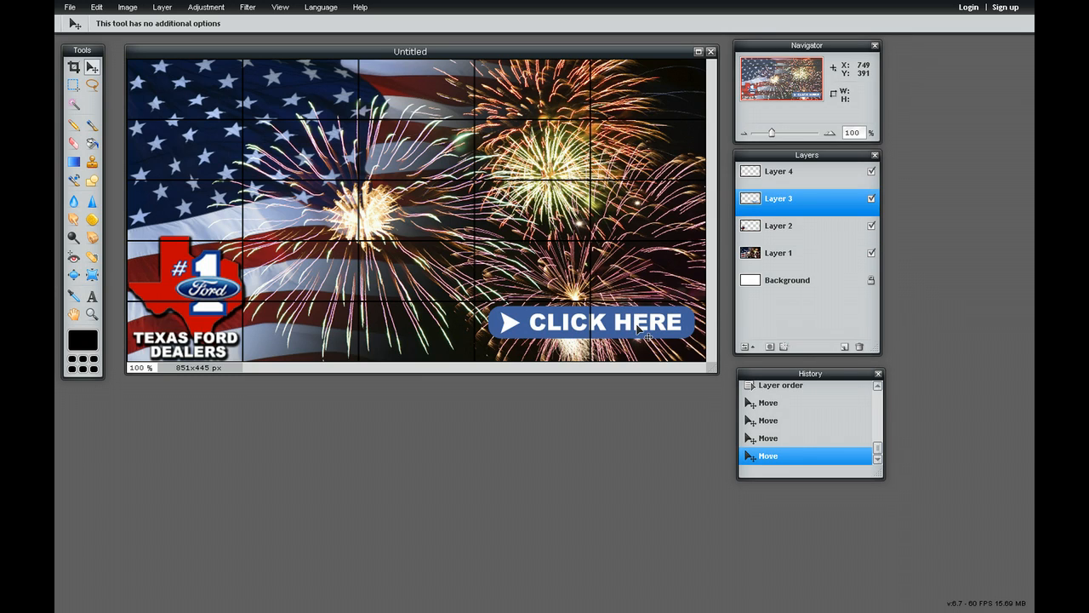
left_click_drag(639, 327, 551, 124)
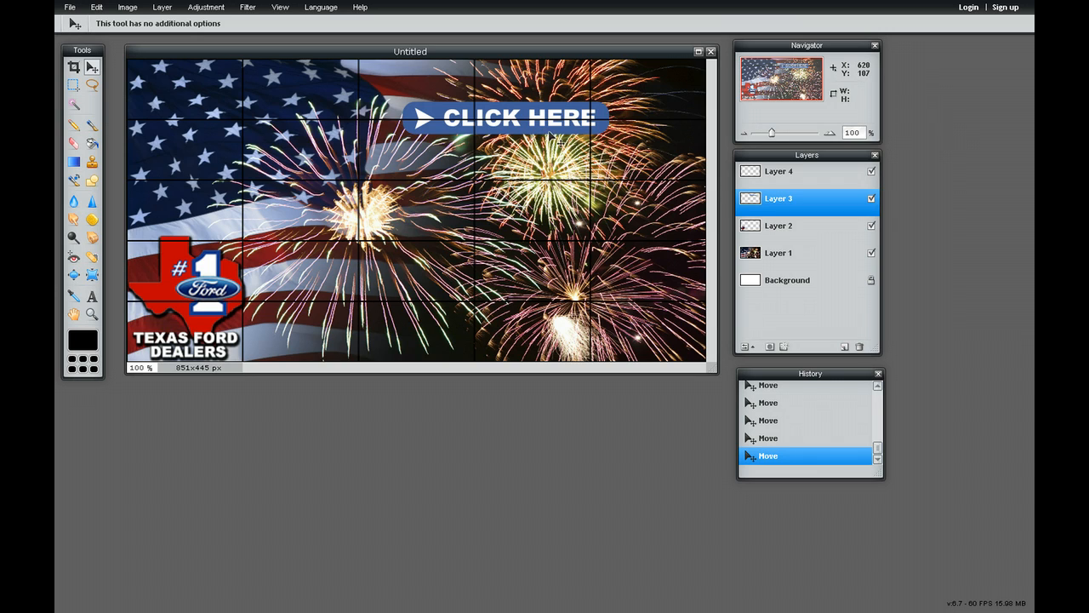
left_click_drag(555, 131, 619, 324)
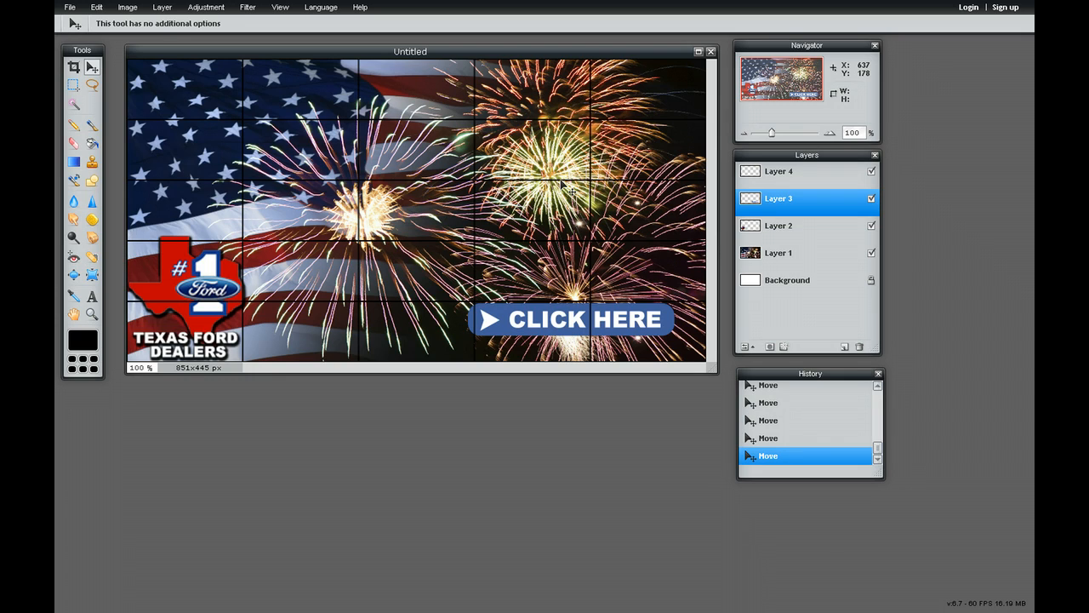
mouse_move(546, 325)
left_mouse_down()
mouse_move(482, 328)
mouse_move(555, 326)
left_mouse_up()
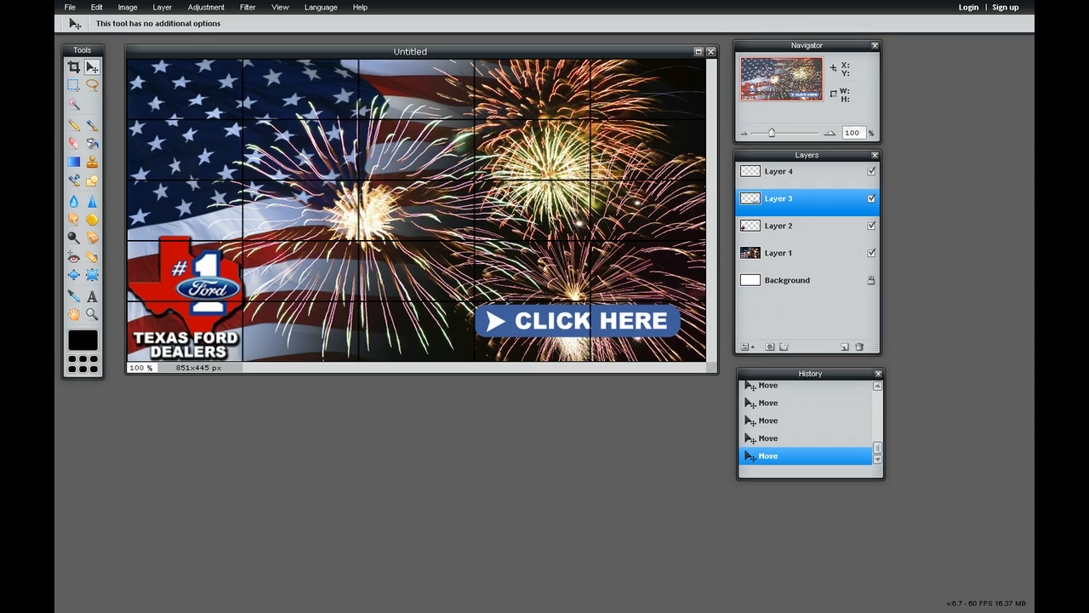
Hide the grid on Layer 4 so only the background, logo and Click Here button show
left_click(806, 174)
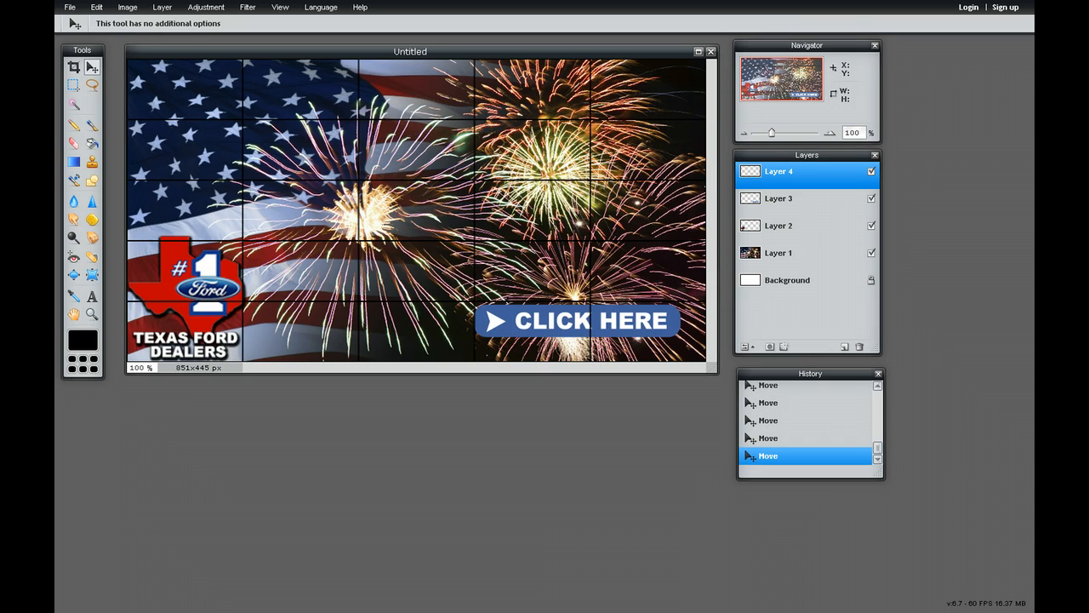
left_click(871, 172)
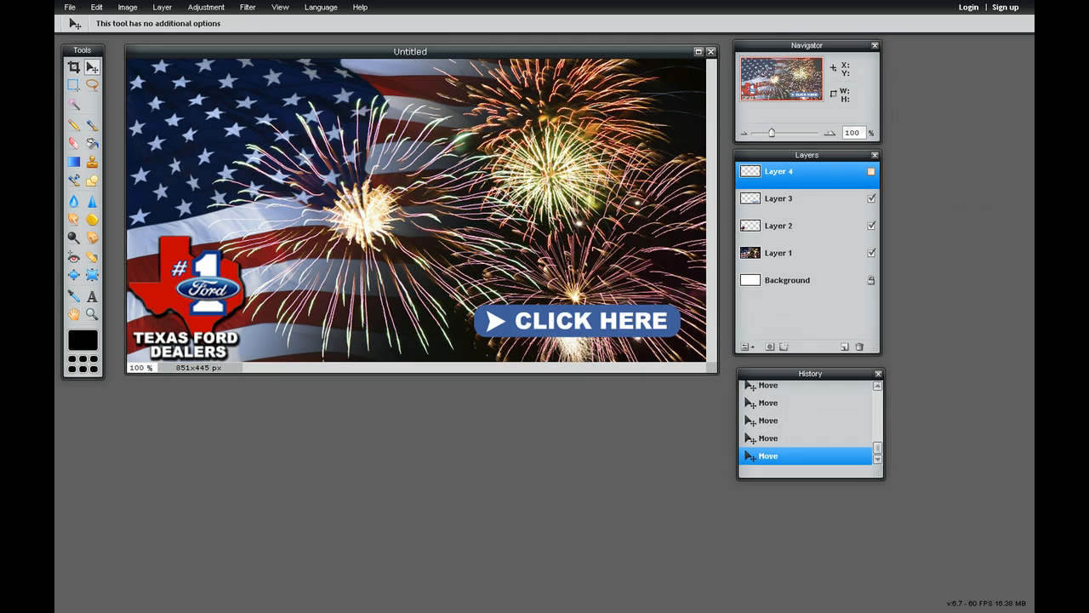
left_click(871, 172)
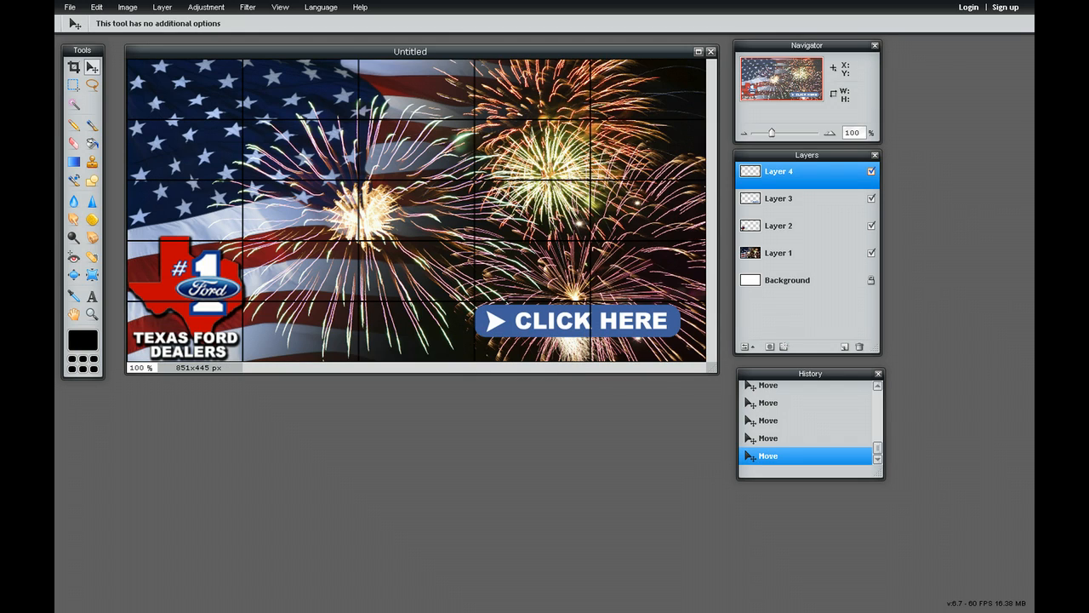
left_click(871, 172)
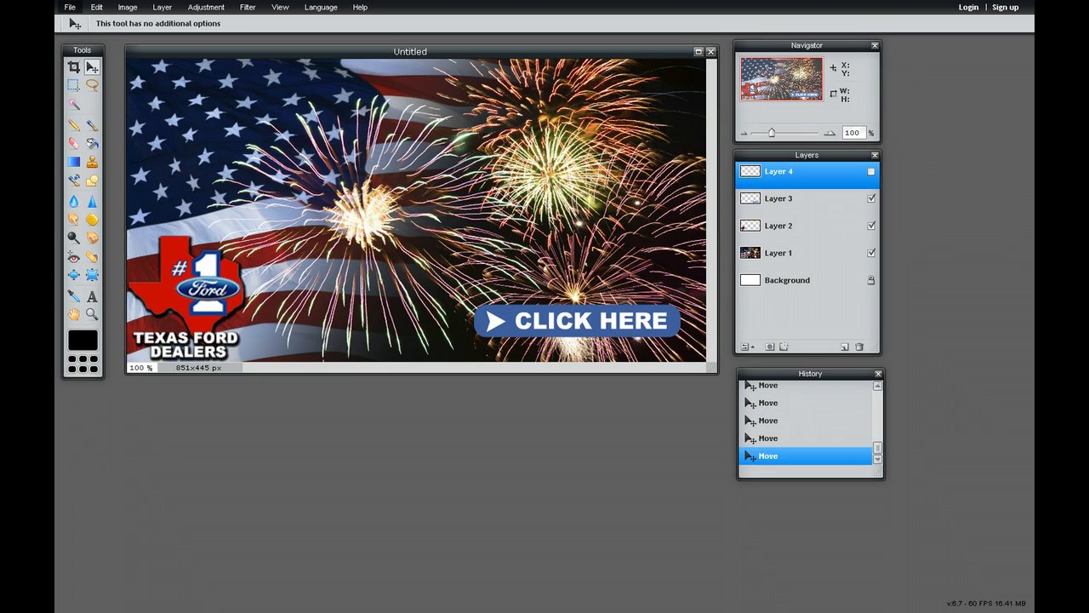
Save the image to the computer's images folder as a JPEG at quality 80, named 4th-of-July-Viva-Ad
left_click(70, 8)
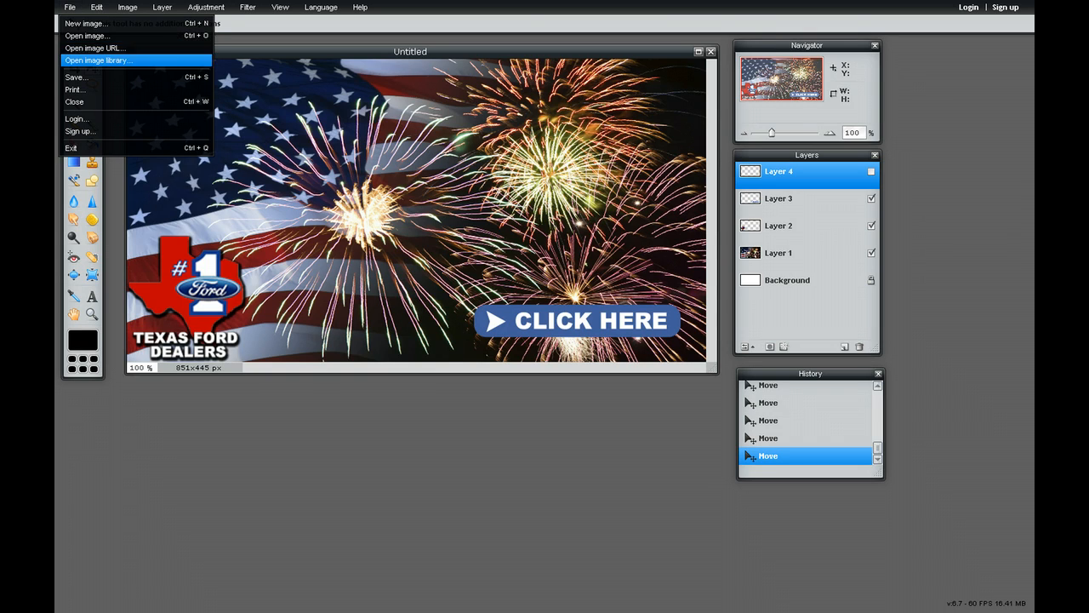
left_click(77, 77)
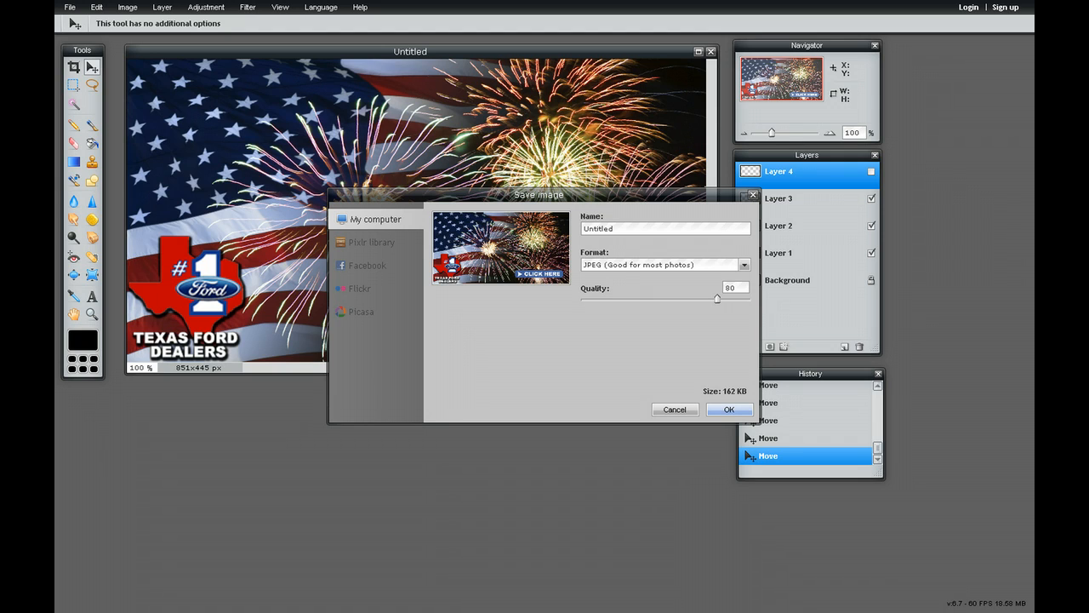
key("Return")
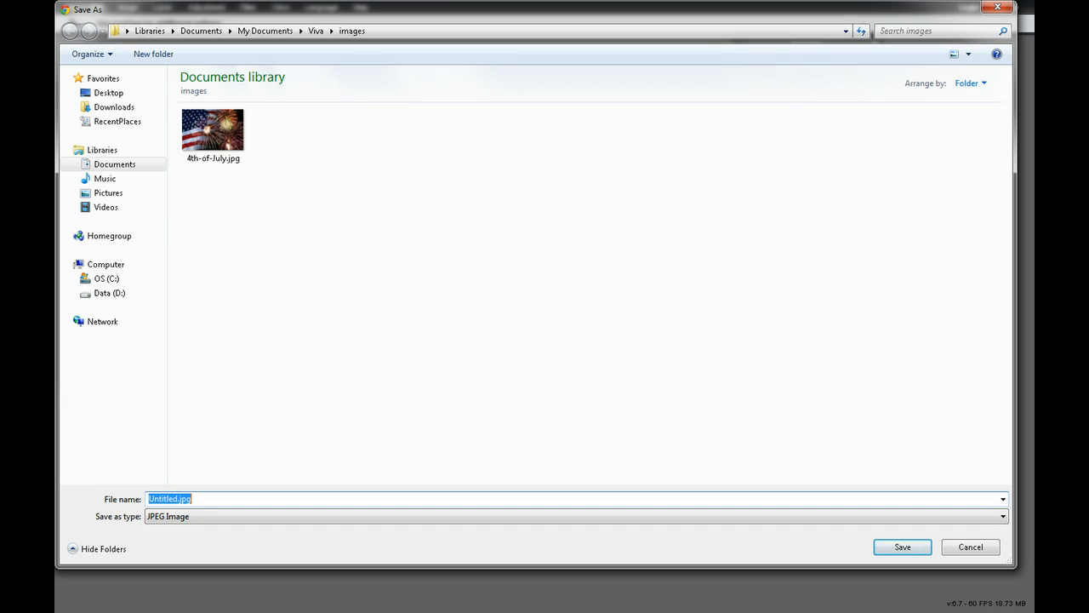
type("4th-")
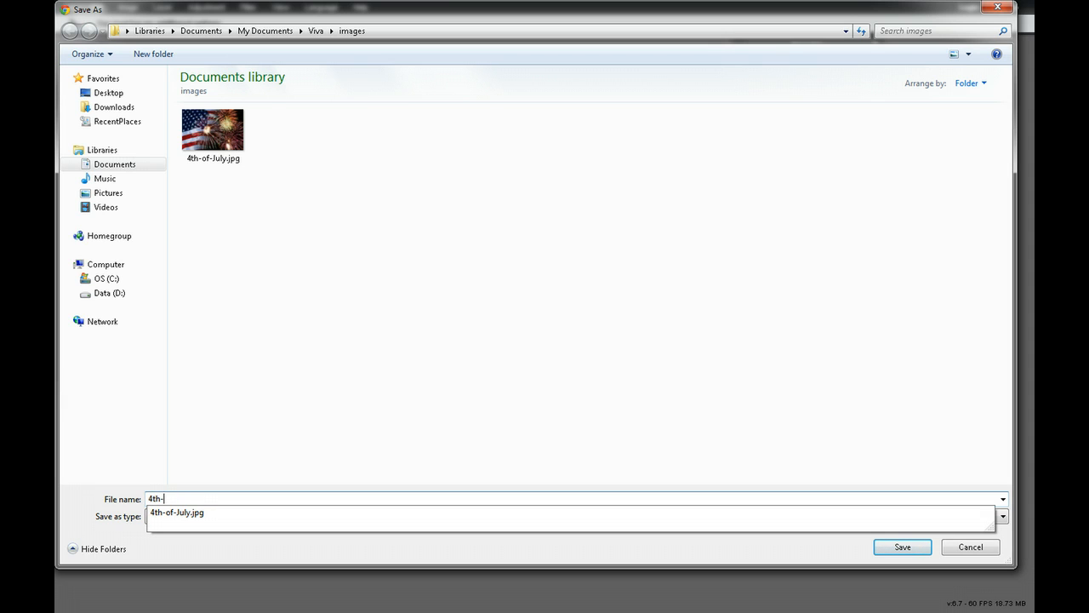
type("of-July-")
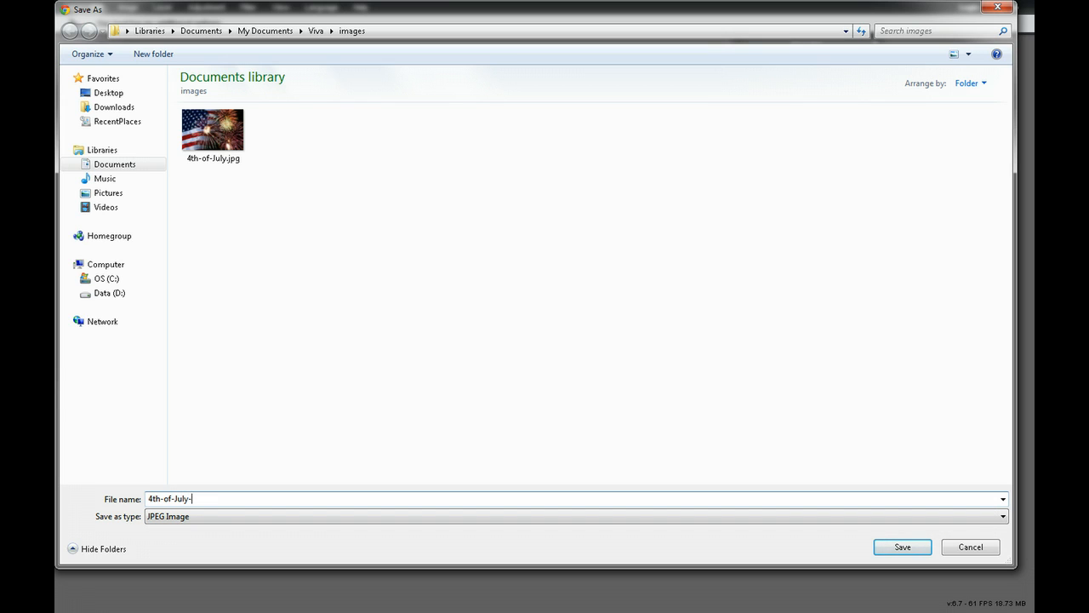
type("Viva-Ad")
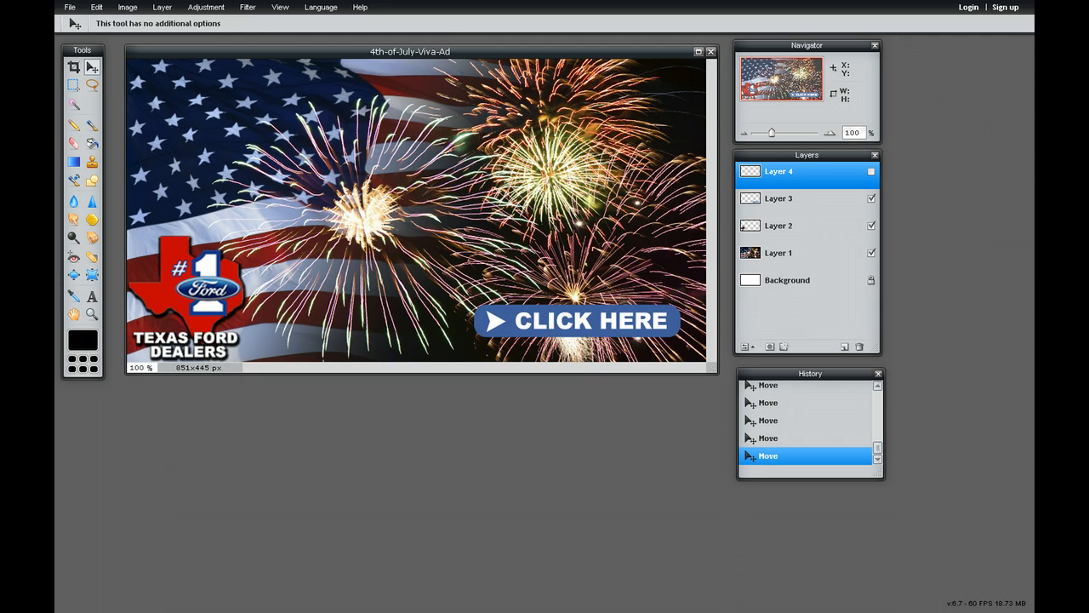
Toggle the visibility of the Layer 4 grid to compare the layout with and without it, leaving the grid hidden
left_click(872, 172)
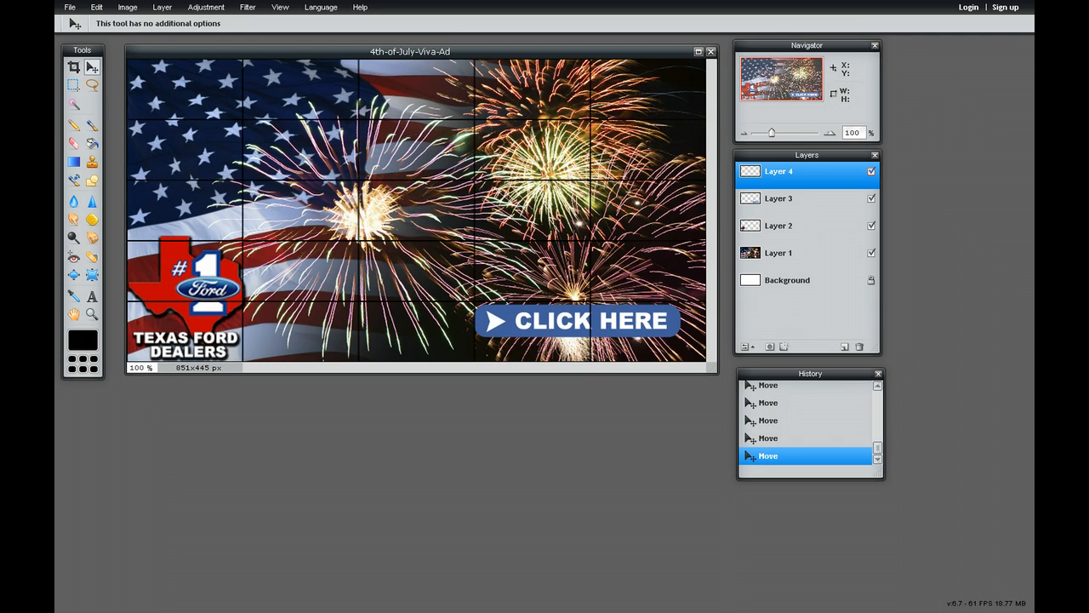
left_click(871, 171)
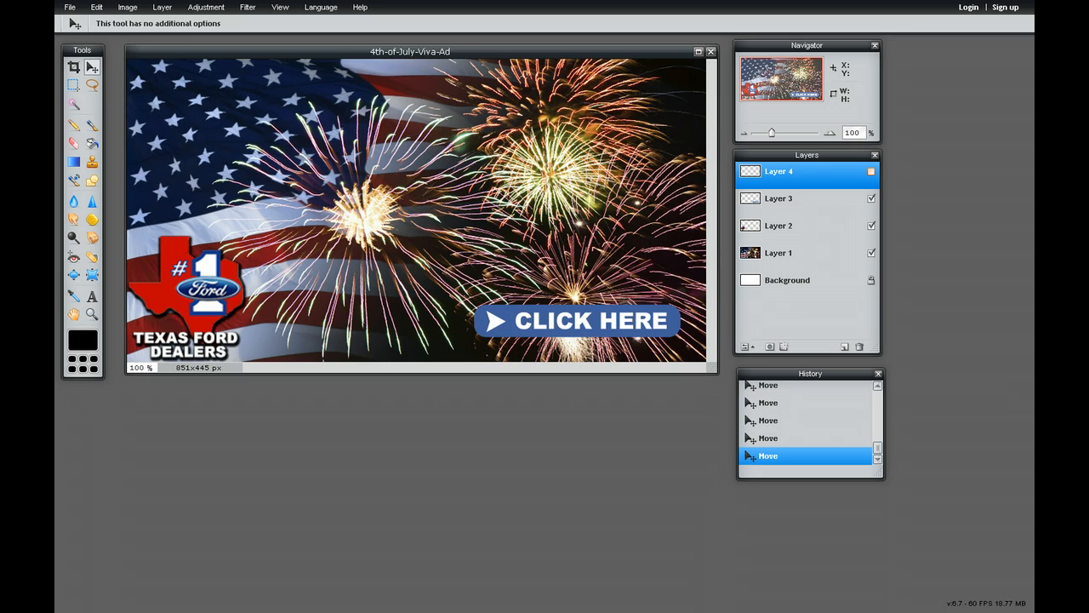
left_click(871, 171)
left_click(872, 171)
left_click(872, 171)
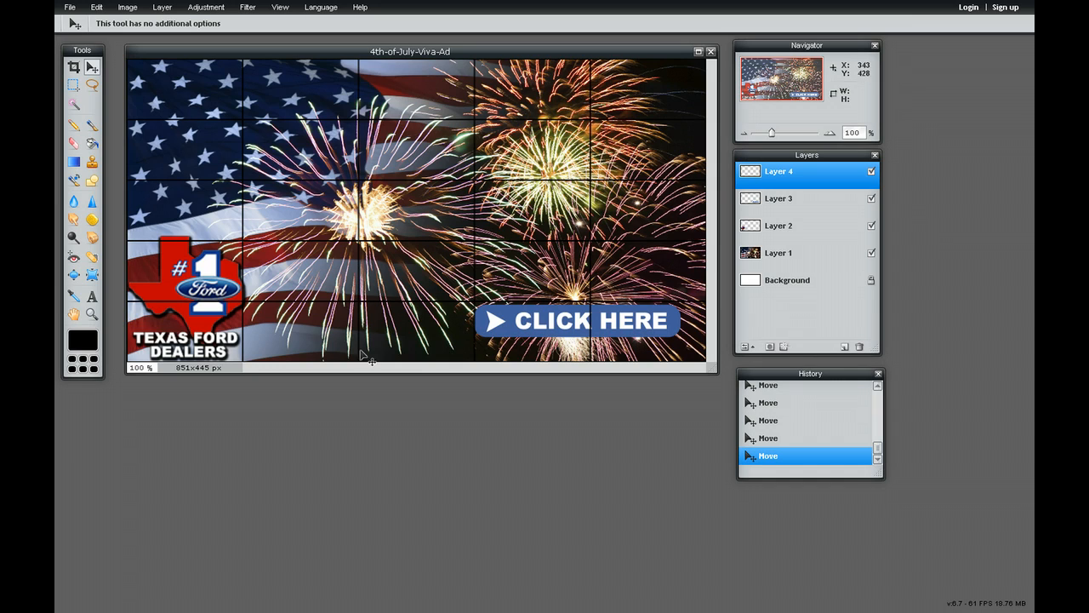
left_click(871, 171)
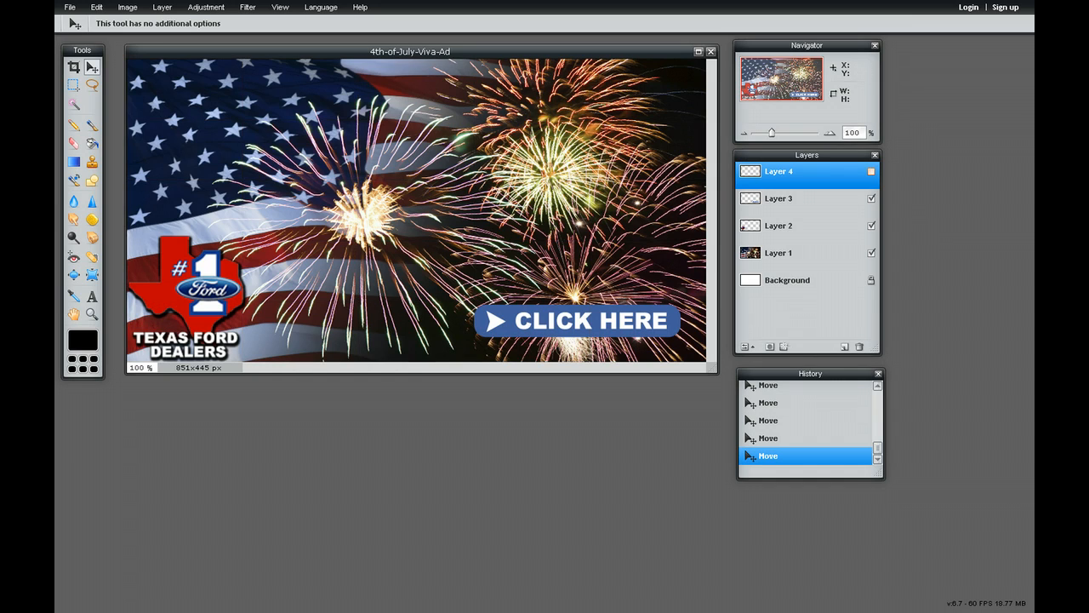